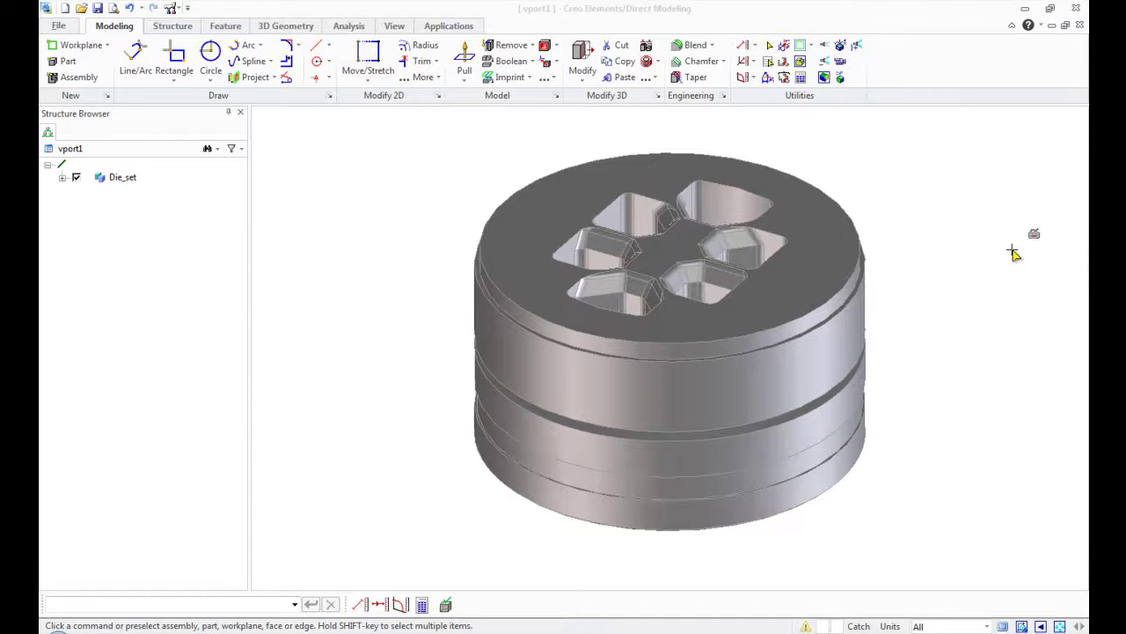
Orbit the die set to inspect it, hiding parts from the drawlist and then restoring them.
{"action": "middle_click_drag", "start_coordinate": [749, 325], "coordinate": [799, 233]}
{"action": "left_click", "coordinate": [825, 77]}
{"action": "mouse_move", "coordinate": [808, 437]}
{"action": "middle_mouse_down"}
{"action": "mouse_move", "coordinate": [766, 340]}
{"action": "mouse_move", "coordinate": [808, 438]}
{"action": "middle_mouse_up"}
{"action": "left_click", "coordinate": [858, 45]}
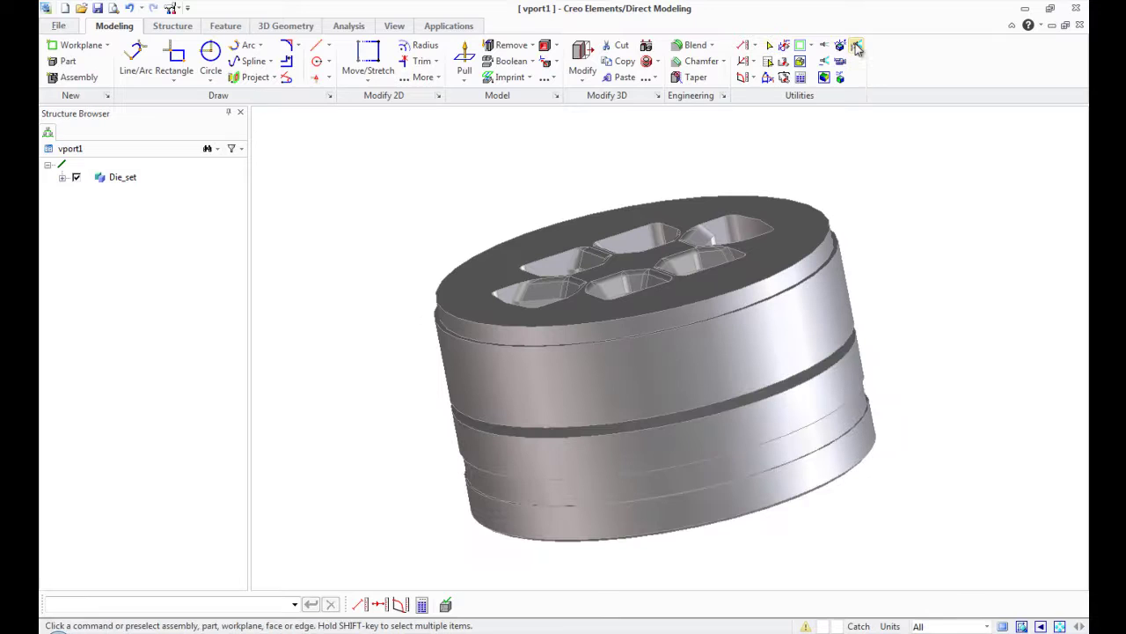
Activate the Rendering module from the Applications tab's Modules settings.
{"action": "left_click", "coordinate": [440, 28]}
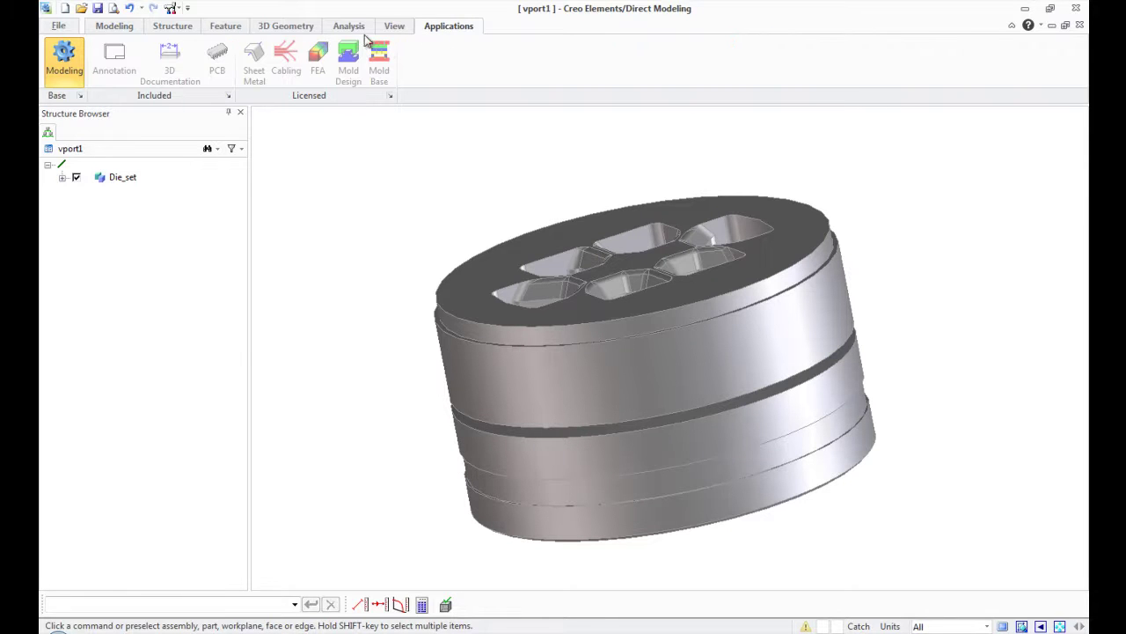
{"action": "left_click", "coordinate": [390, 95]}
{"action": "left_click", "coordinate": [283, 143]}
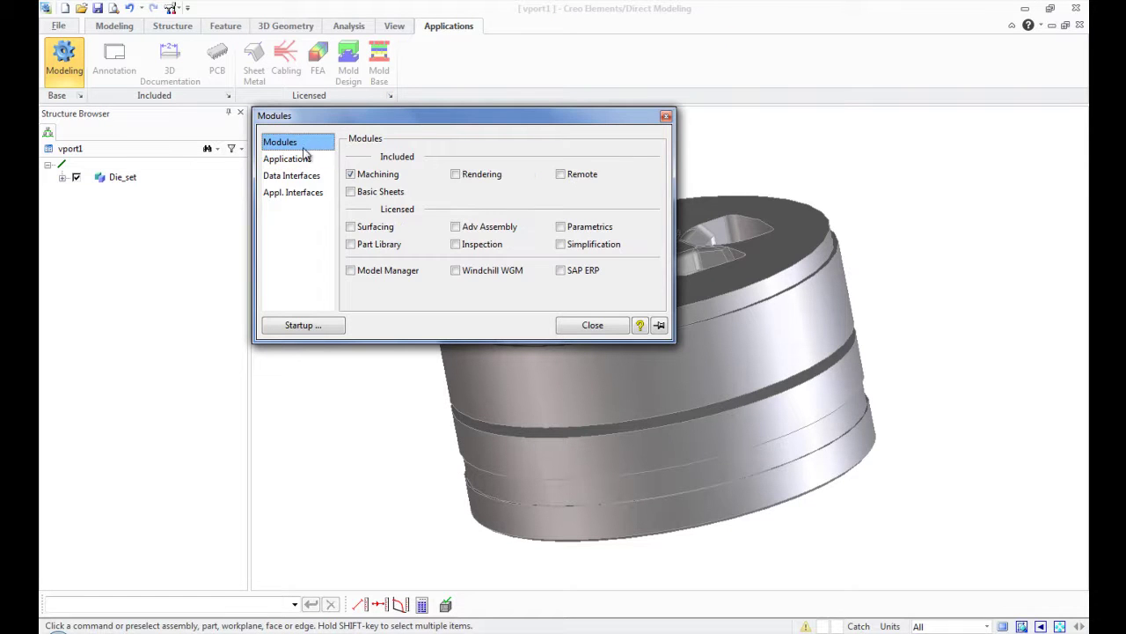
{"action": "left_click", "coordinate": [455, 174]}
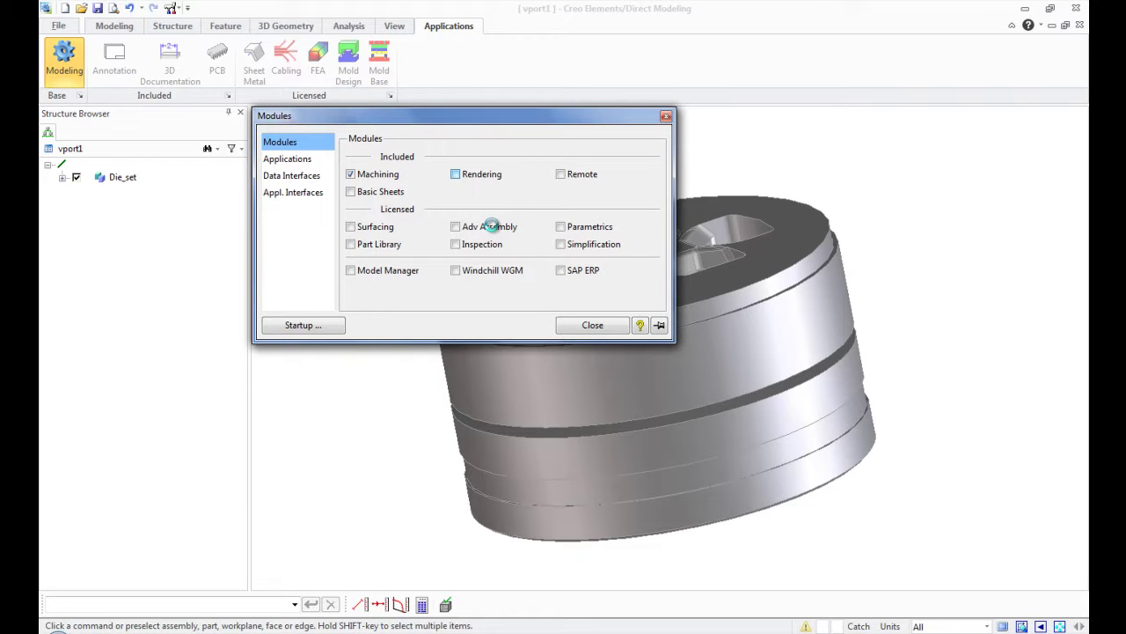
Close the Modules dialog and browse the Materials, Lights, Scene and Archives libraries.
{"action": "left_click", "coordinate": [585, 328]}
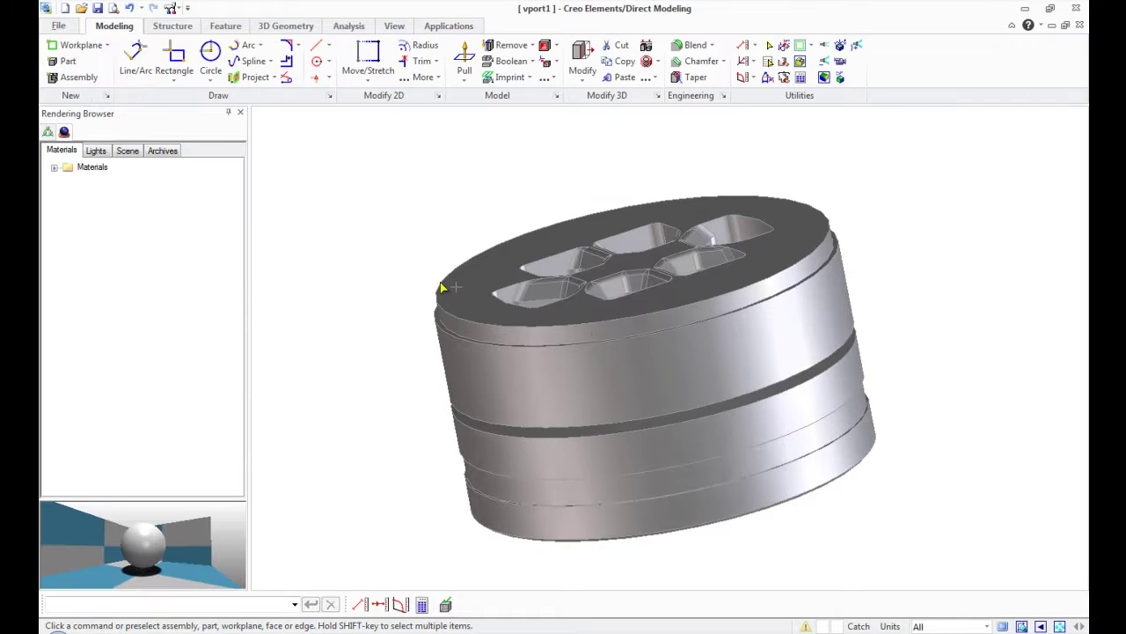
{"action": "left_click", "coordinate": [55, 169]}
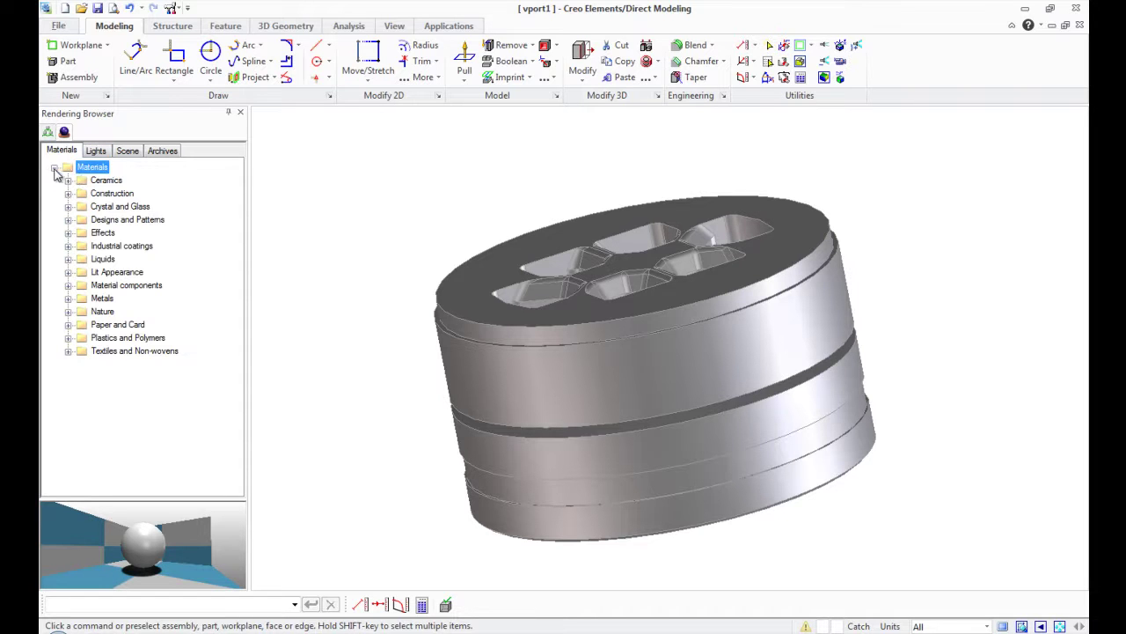
{"action": "left_click", "coordinate": [96, 152]}
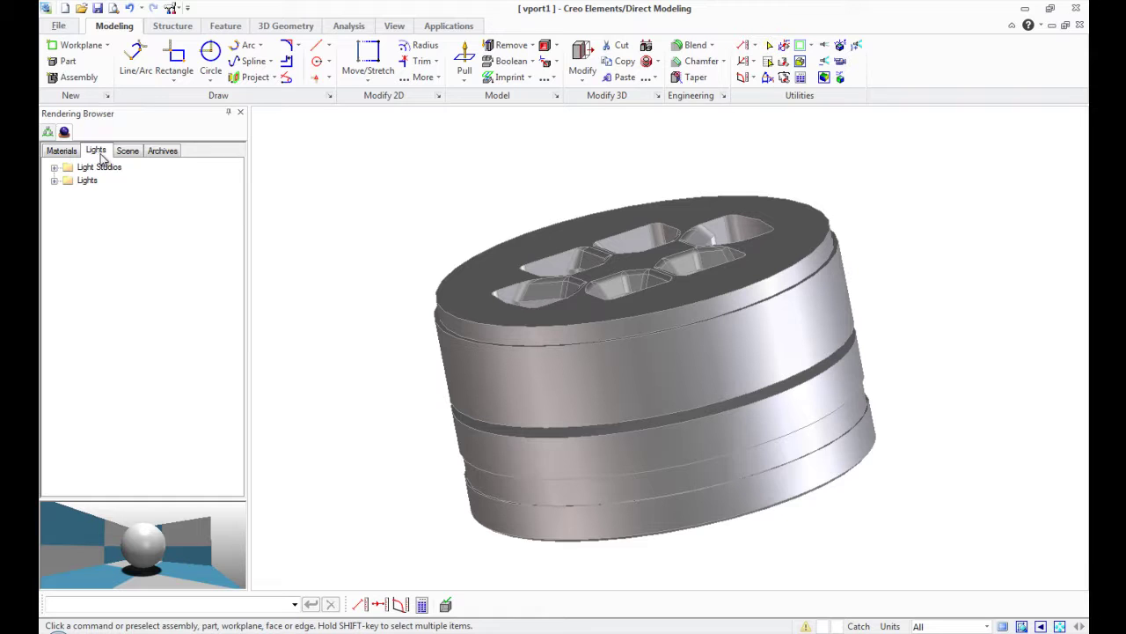
{"action": "left_click", "coordinate": [130, 153]}
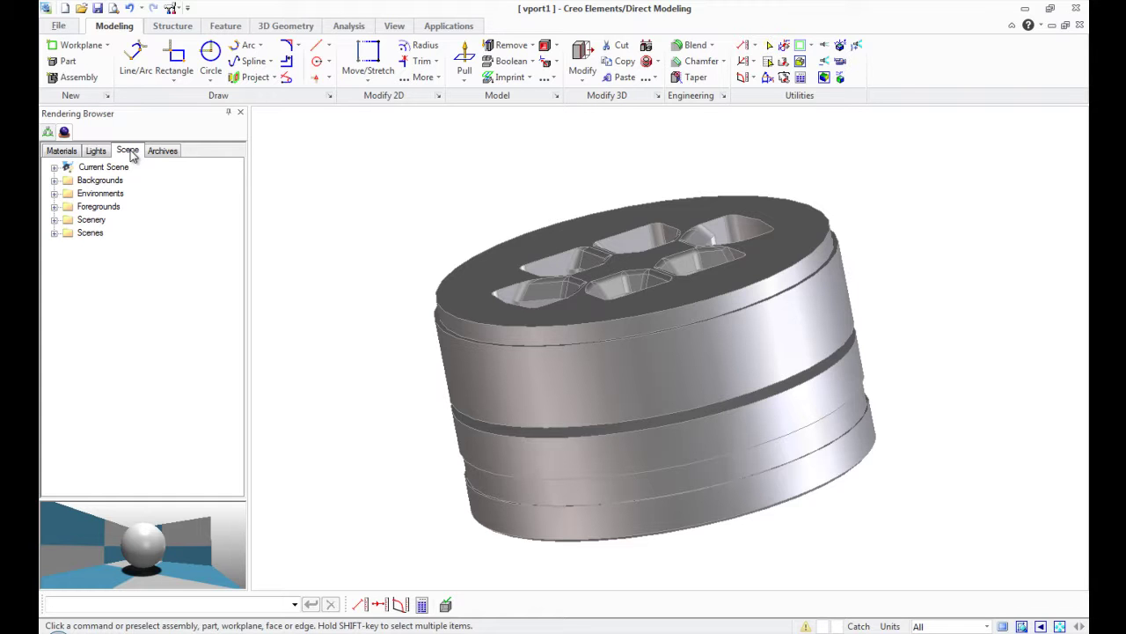
{"action": "left_click", "coordinate": [164, 154]}
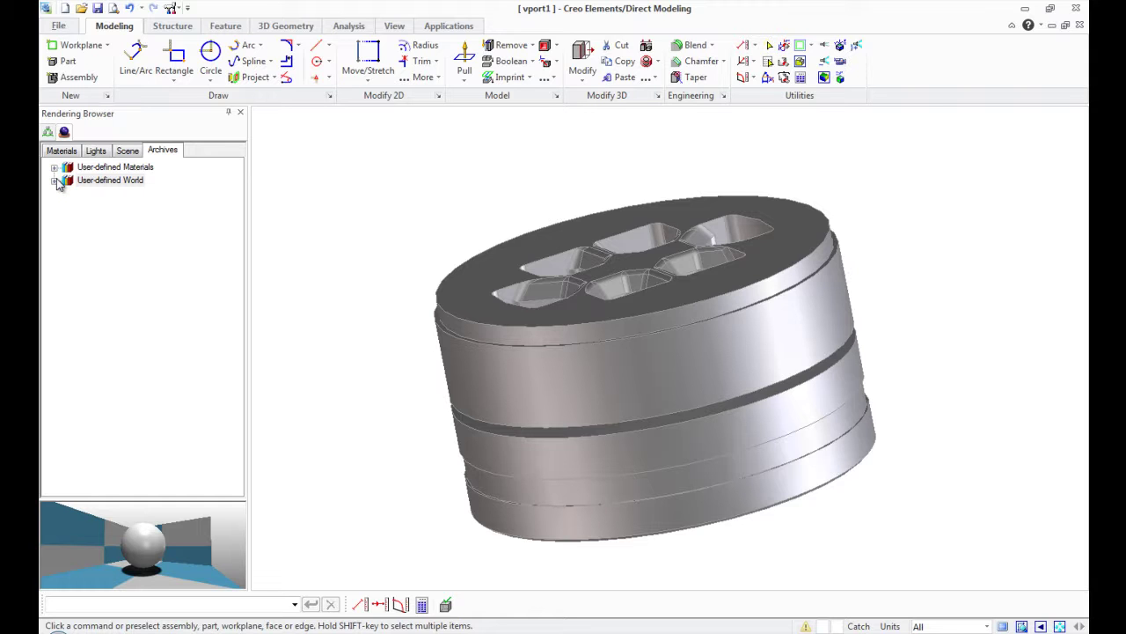
Apply the Sky Blue graduated background to the current scene.
{"action": "left_click", "coordinate": [130, 155]}
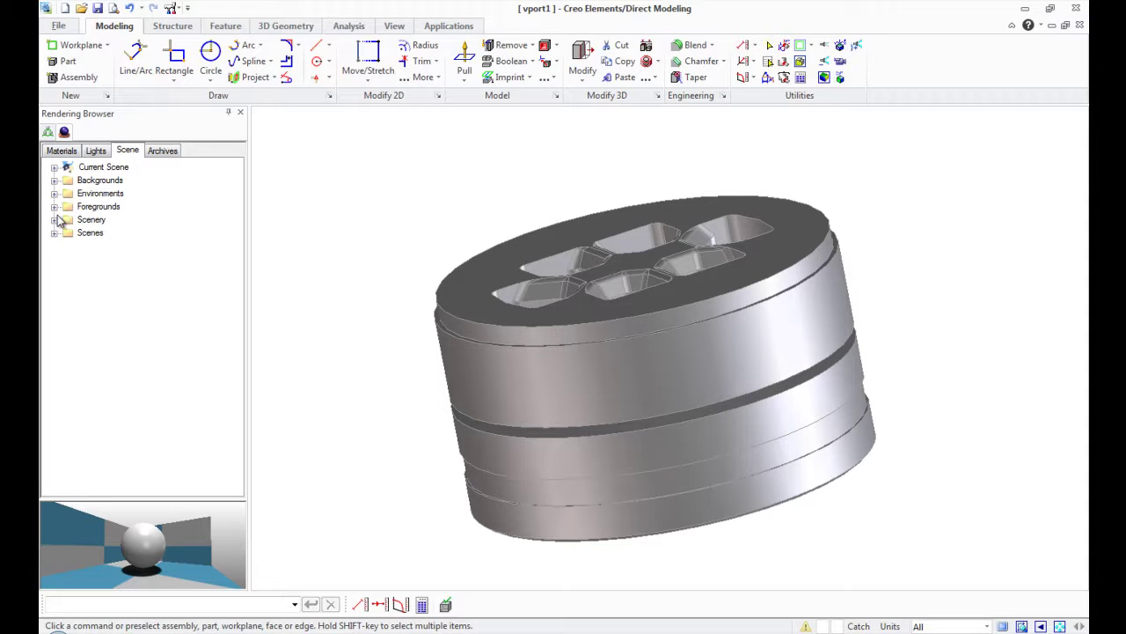
{"action": "left_click", "coordinate": [55, 179]}
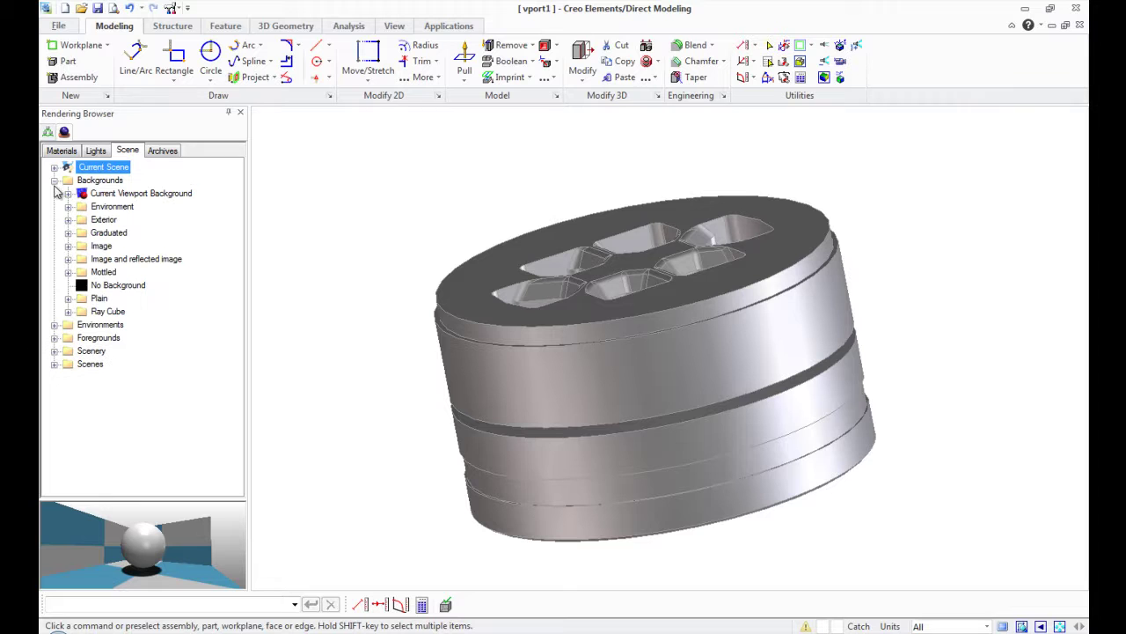
{"action": "left_click", "coordinate": [68, 233]}
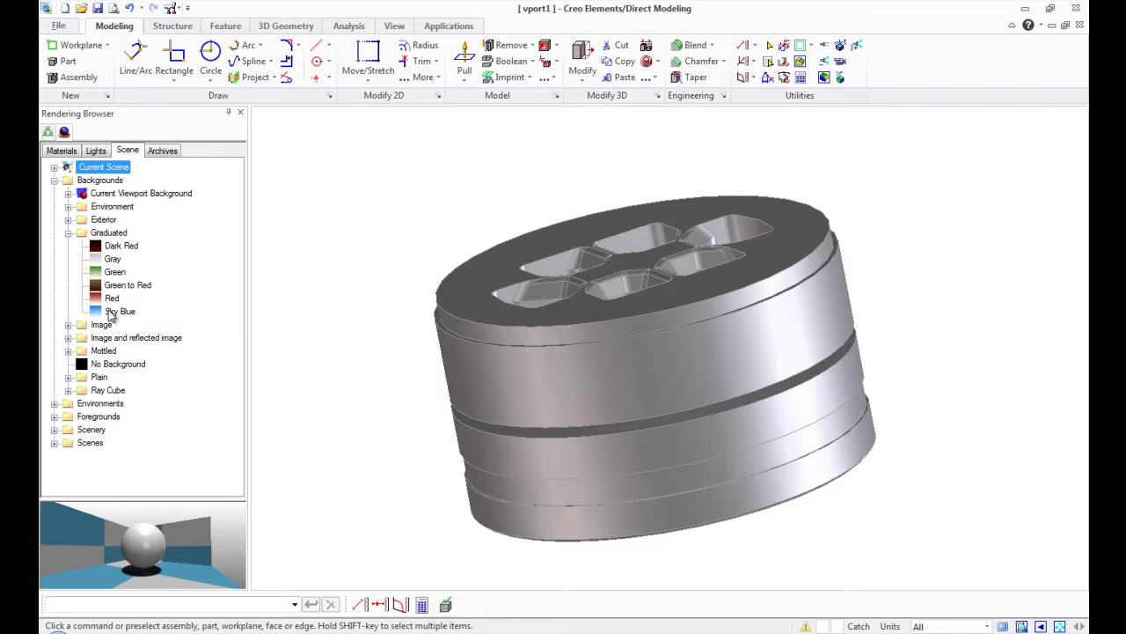
{"action": "right_click", "coordinate": [110, 312]}
{"action": "left_click", "coordinate": [156, 373]}
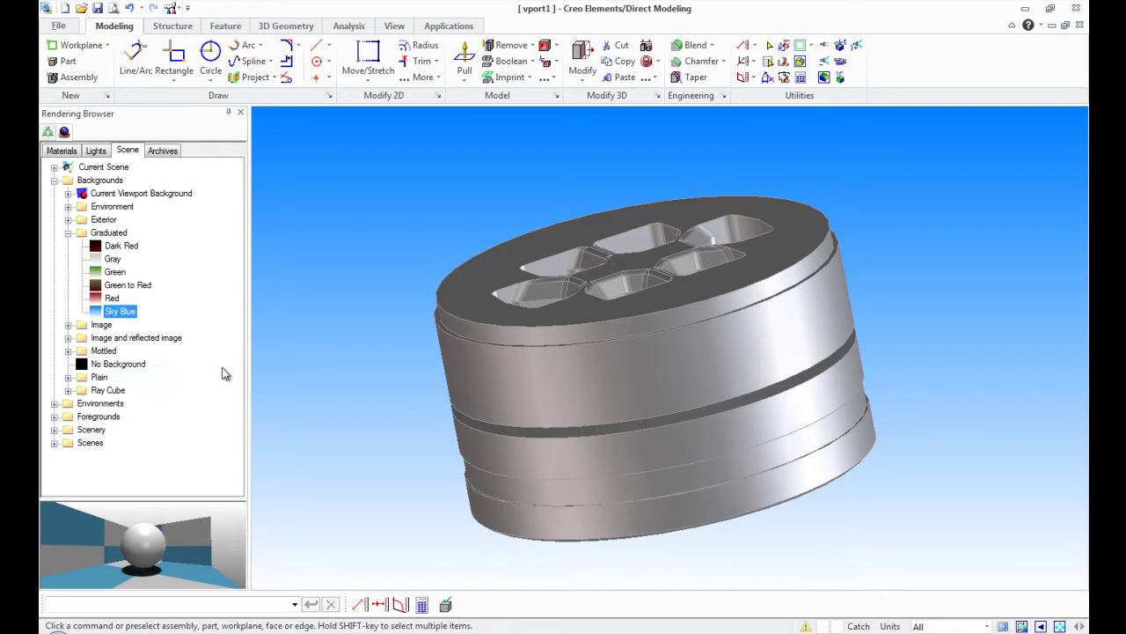
Look through the Cubic environments in the Environments folder, then collapse it.
{"action": "left_click", "coordinate": [55, 404]}
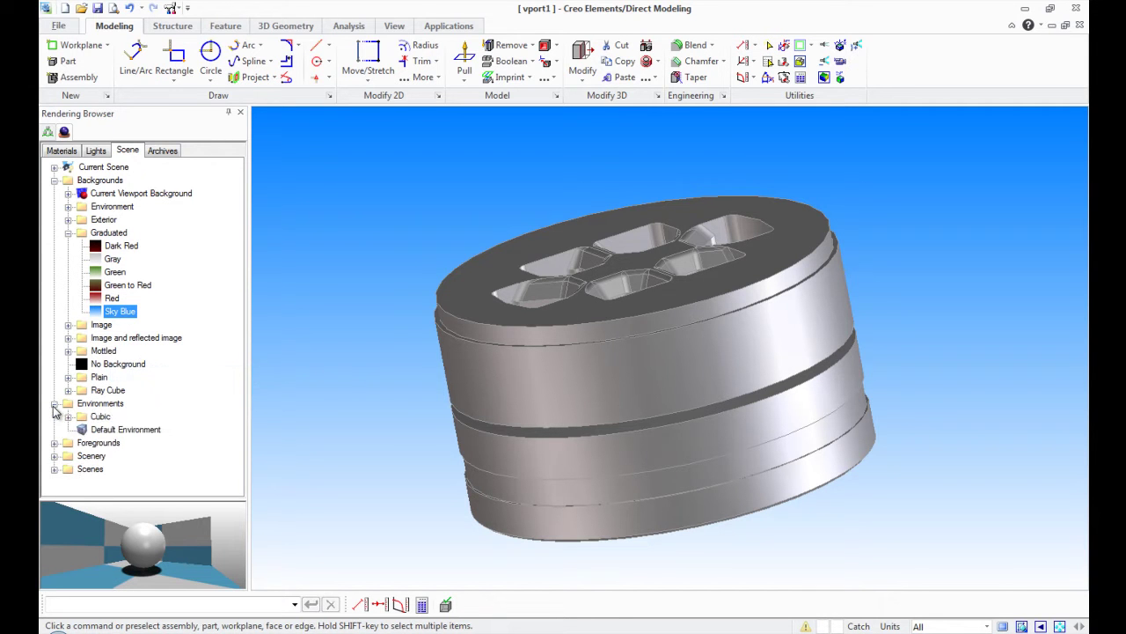
{"action": "left_click", "coordinate": [69, 416]}
{"action": "left_click", "coordinate": [69, 416]}
{"action": "left_click", "coordinate": [55, 403]}
Under Scenery > Panoramas, pick Cylinder 180 Degree Map, then the Belfort cube panorama.
{"action": "left_click", "coordinate": [54, 429]}
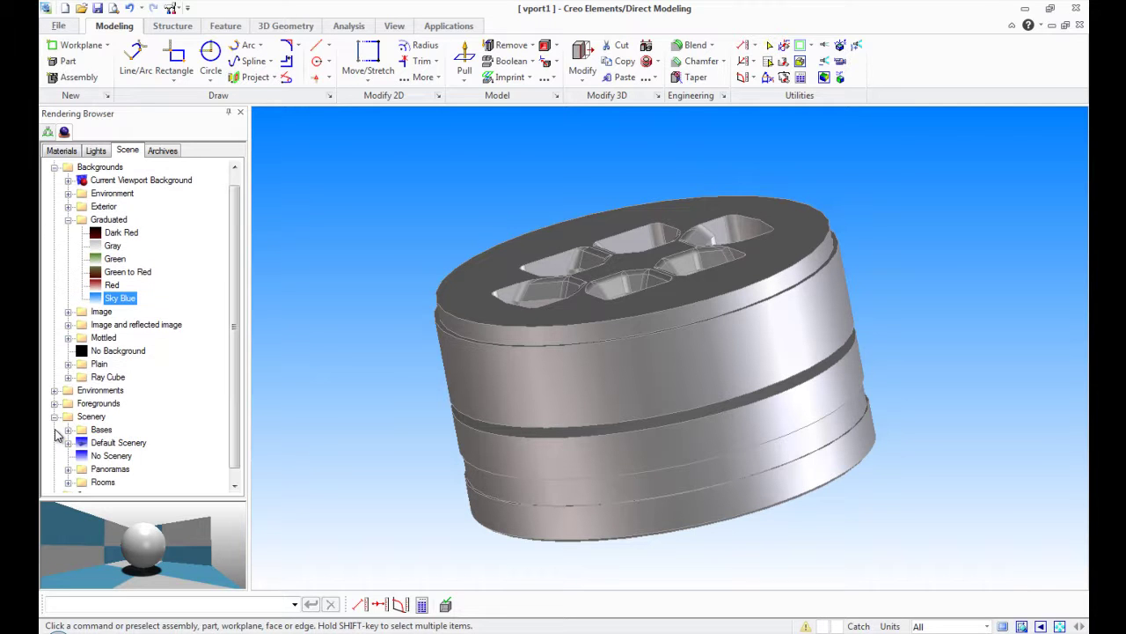
{"action": "scroll", "coordinate": [160, 426], "scroll_direction": "down", "scroll_amount": 1}
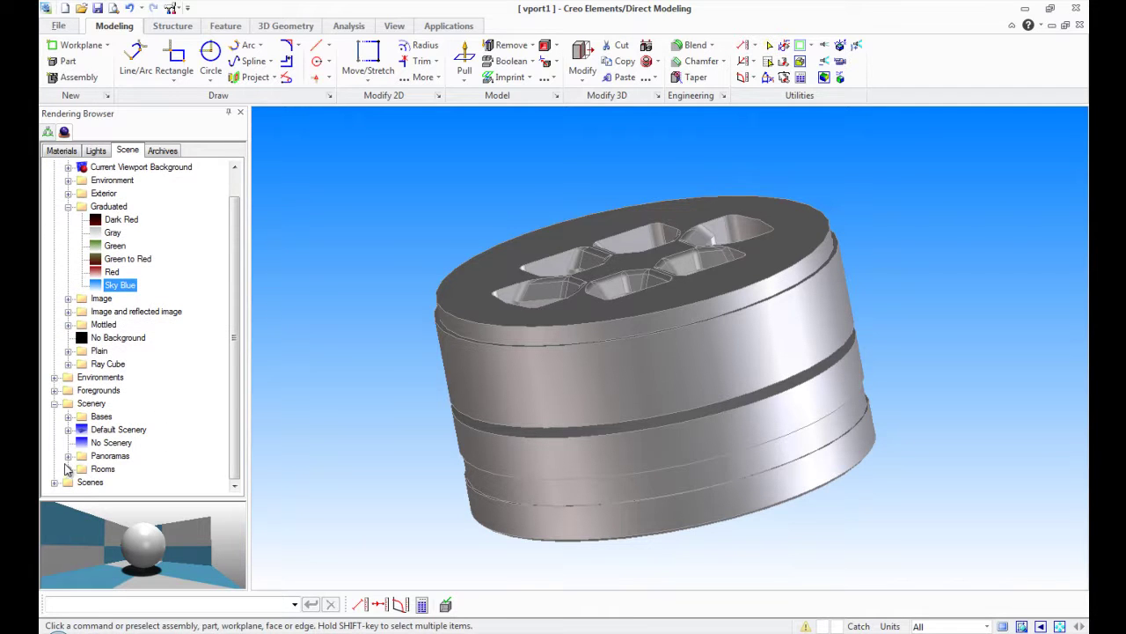
{"action": "left_click", "coordinate": [68, 455]}
{"action": "scroll", "coordinate": [167, 388], "scroll_direction": "down", "scroll_amount": 1}
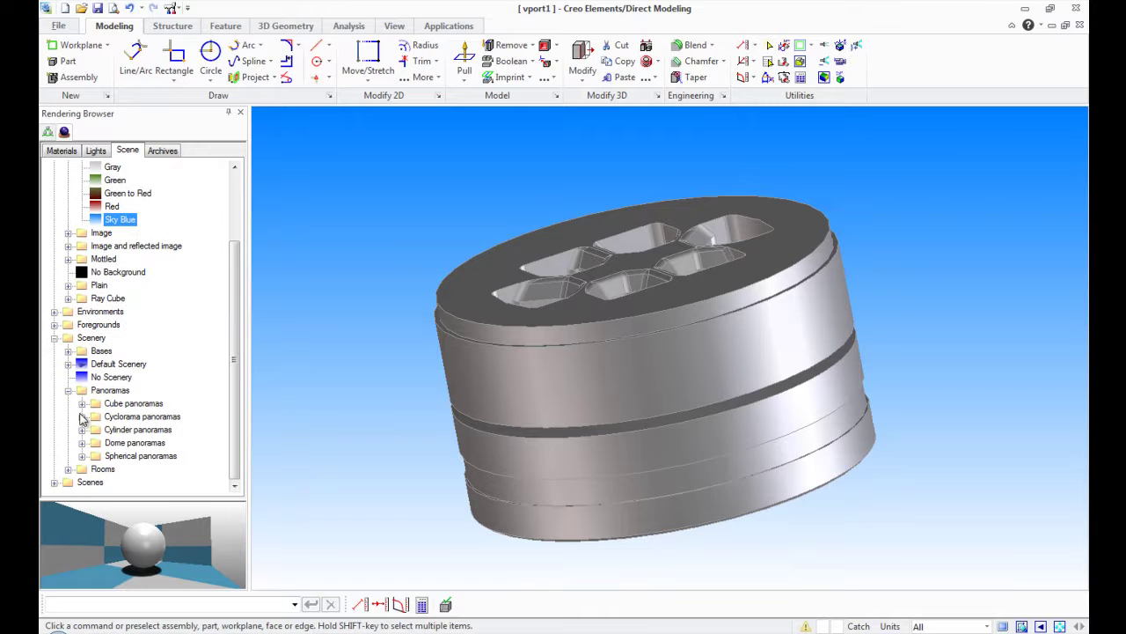
{"action": "left_click", "coordinate": [83, 431]}
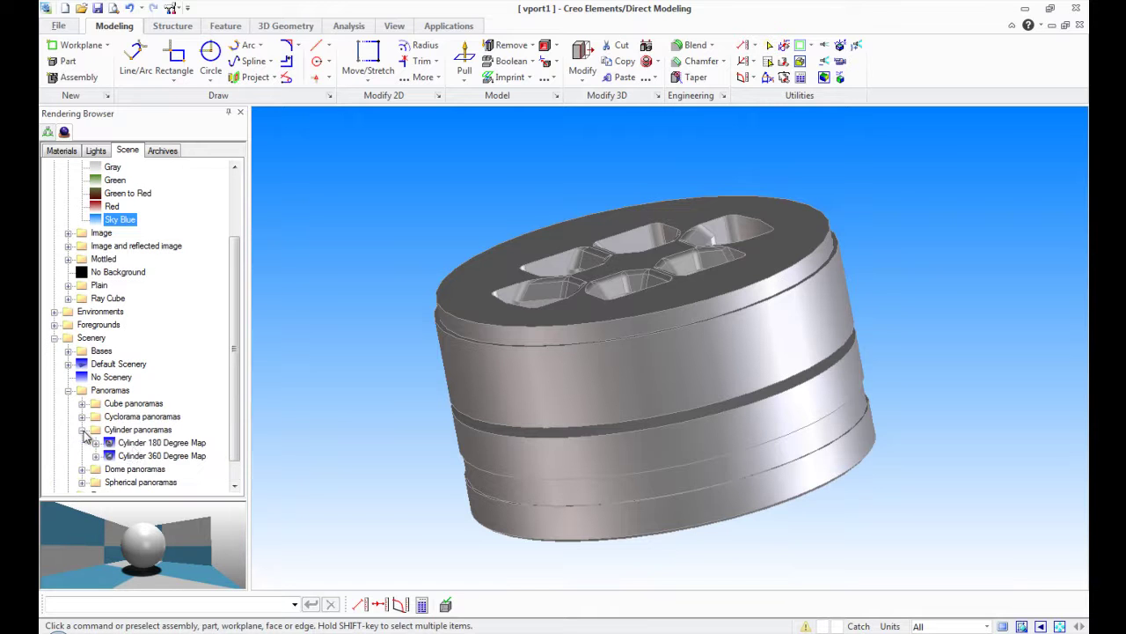
{"action": "left_click", "coordinate": [134, 445]}
{"action": "left_click", "coordinate": [82, 403]}
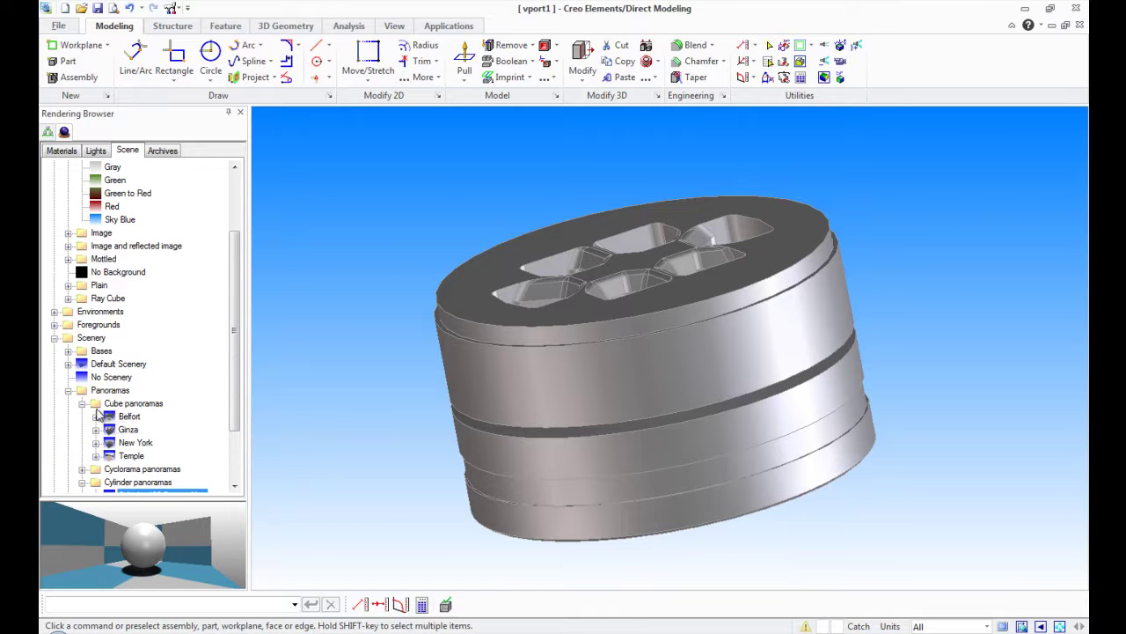
{"action": "left_click", "coordinate": [129, 416]}
Apply the Belfort panorama to the scene and fit the die set in the view.
{"action": "right_click", "coordinate": [130, 419]}
{"action": "left_click", "coordinate": [181, 482]}
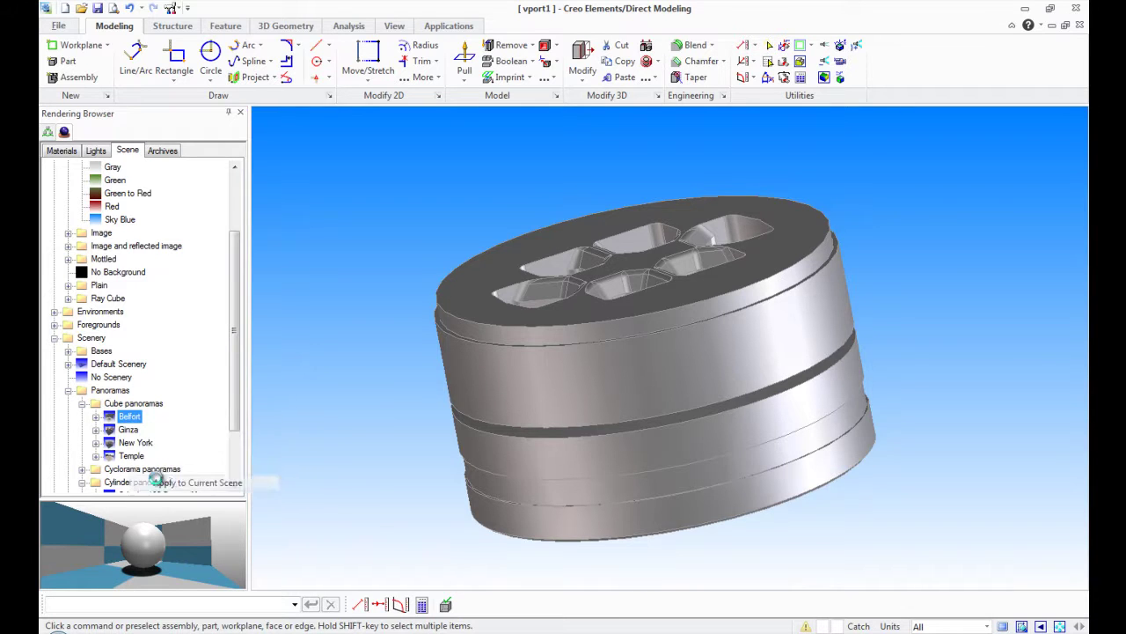
{"action": "middle_click_drag", "start_coordinate": [918, 259], "coordinate": [889, 203]}
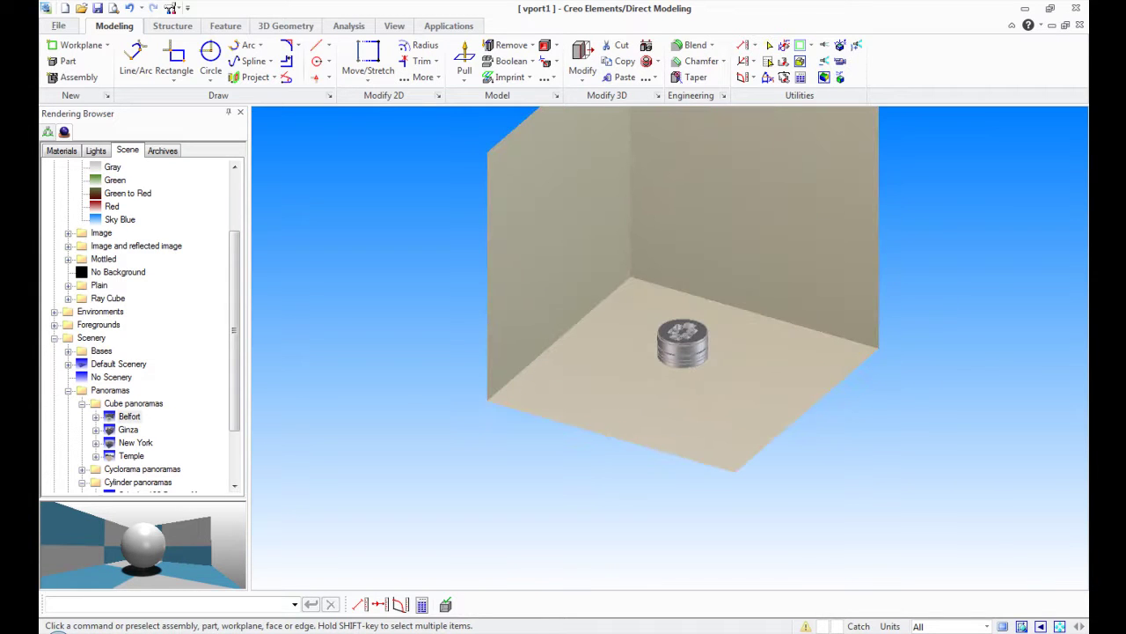
{"action": "left_click", "coordinate": [1060, 626]}
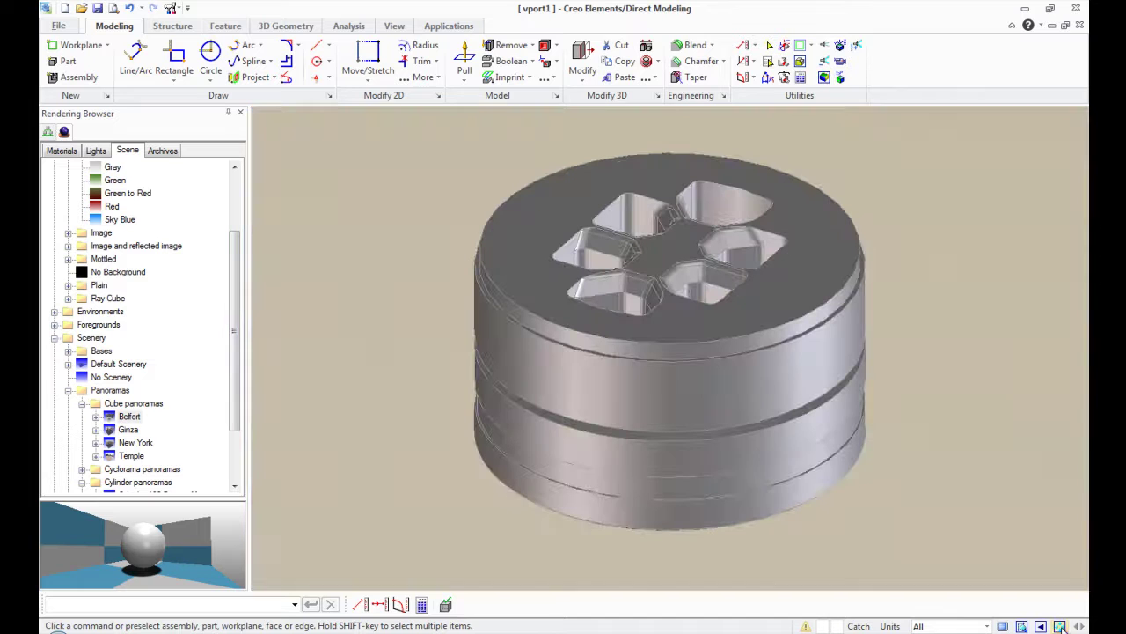
Apply No Scenery to remove the scenery box, then refit the whole die set.
{"action": "left_click", "coordinate": [103, 378]}
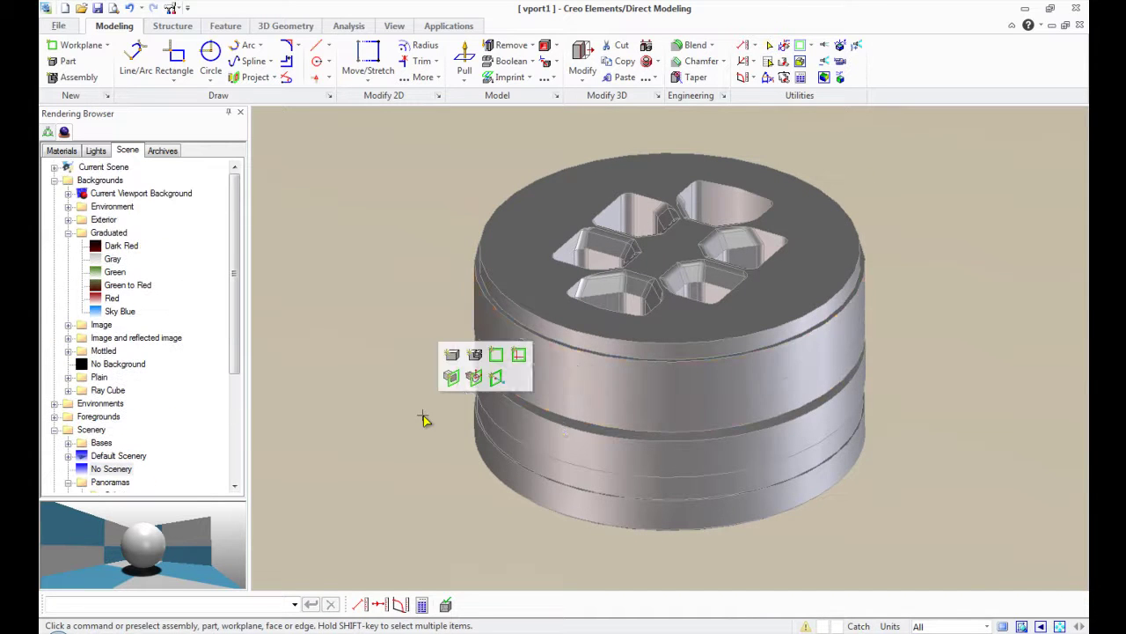
{"action": "scroll", "coordinate": [428, 420], "scroll_direction": "down", "scroll_amount": 6}
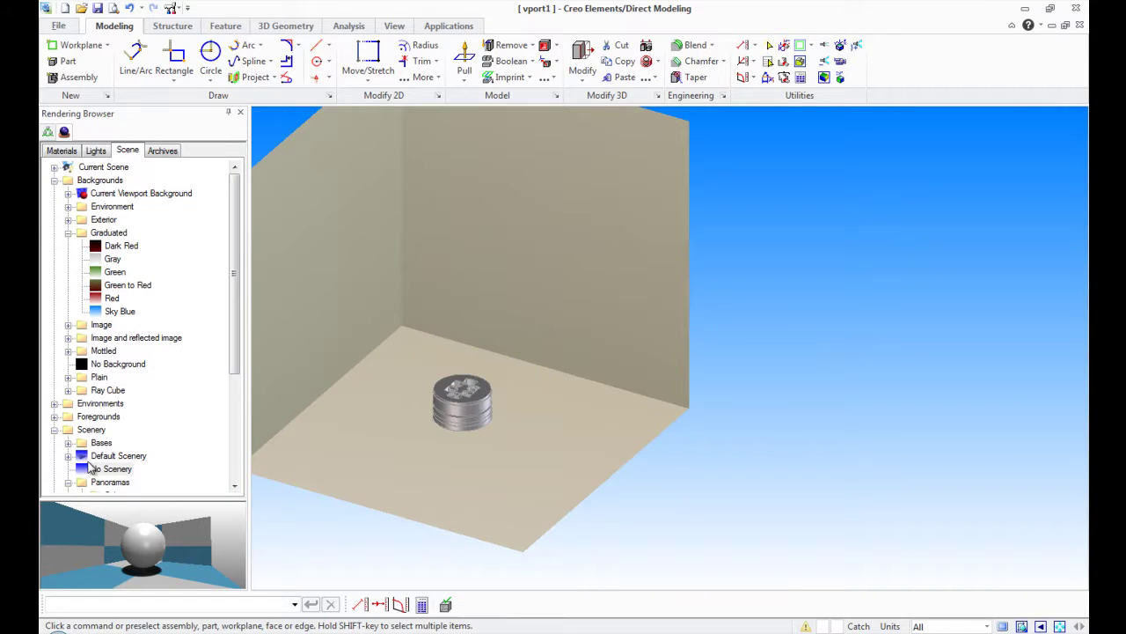
{"action": "right_click", "coordinate": [94, 468]}
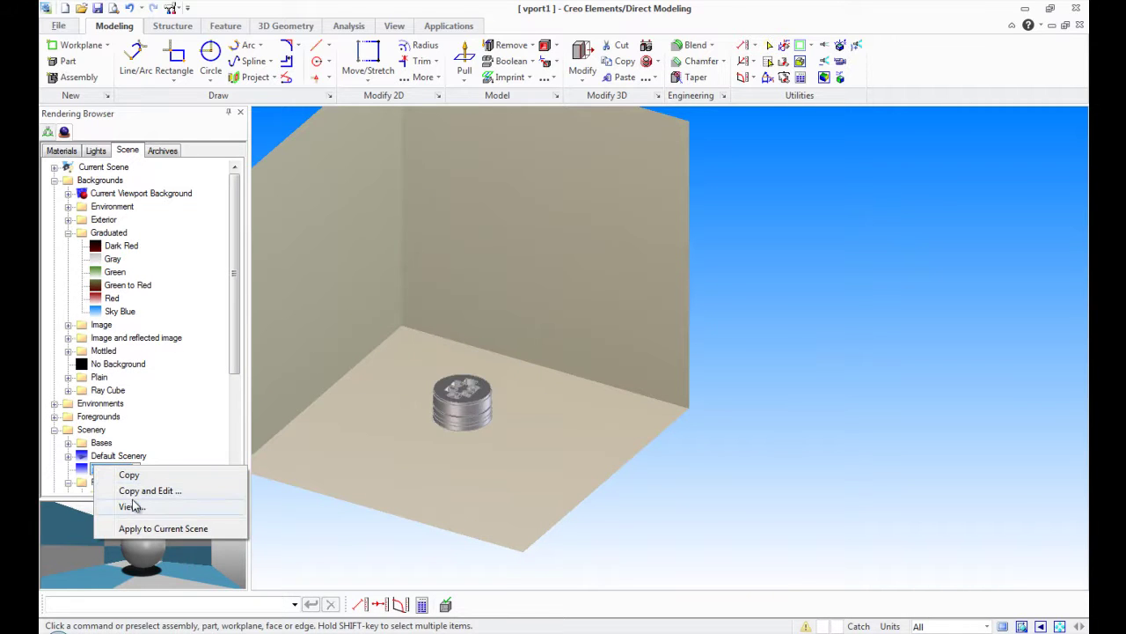
{"action": "left_click", "coordinate": [145, 528]}
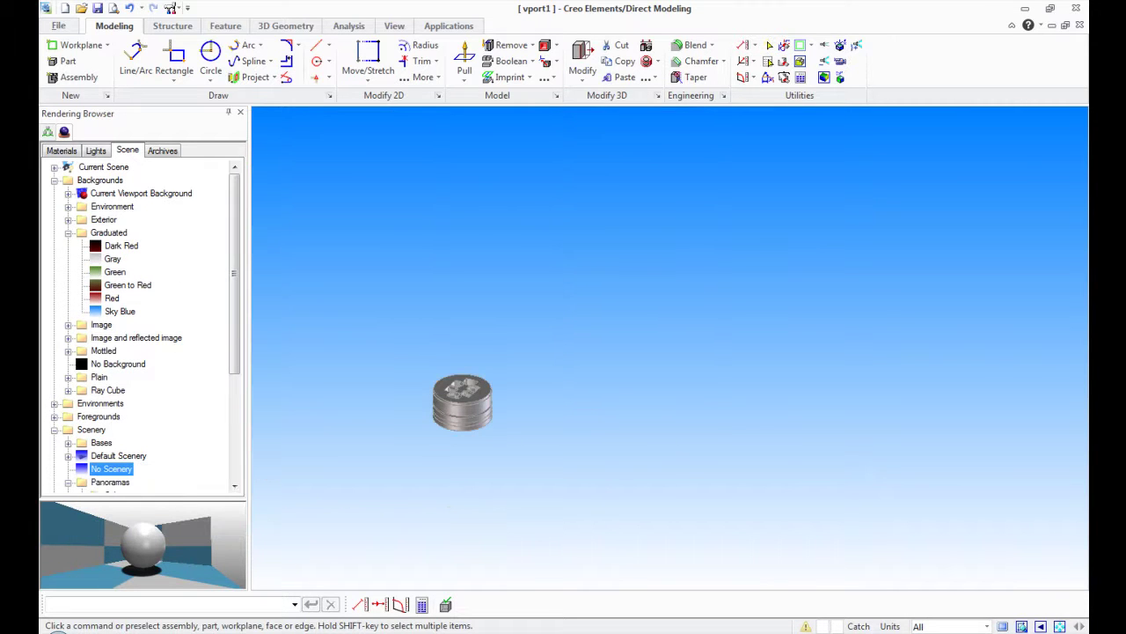
{"action": "left_click", "coordinate": [1059, 625]}
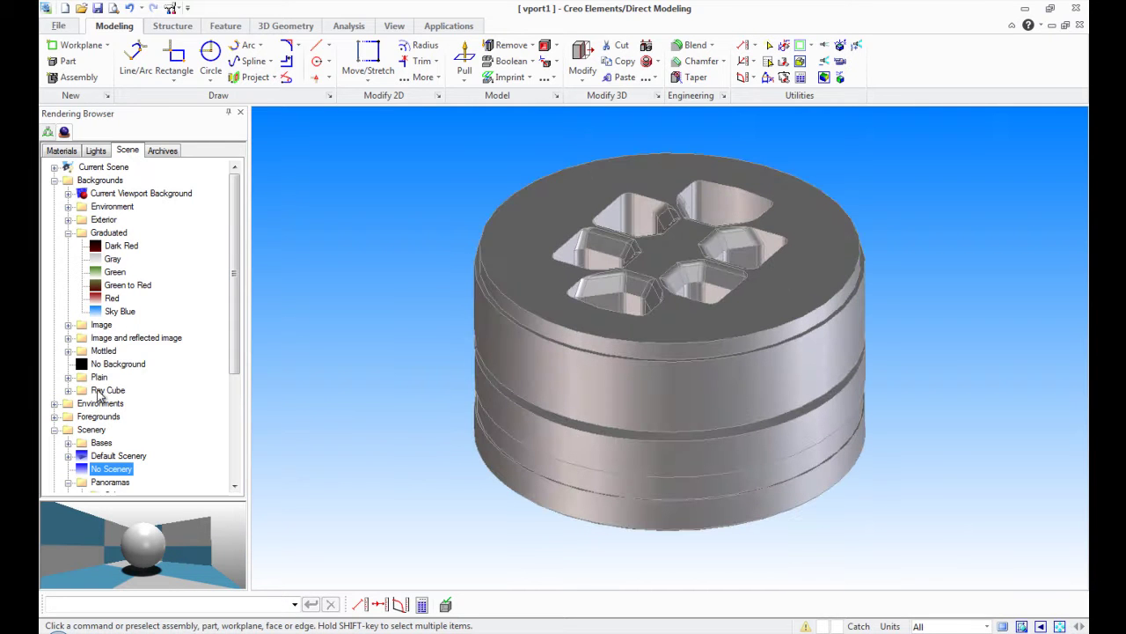
Apply the Default Scene preset to the current scene.
{"action": "left_click", "coordinate": [54, 429]}
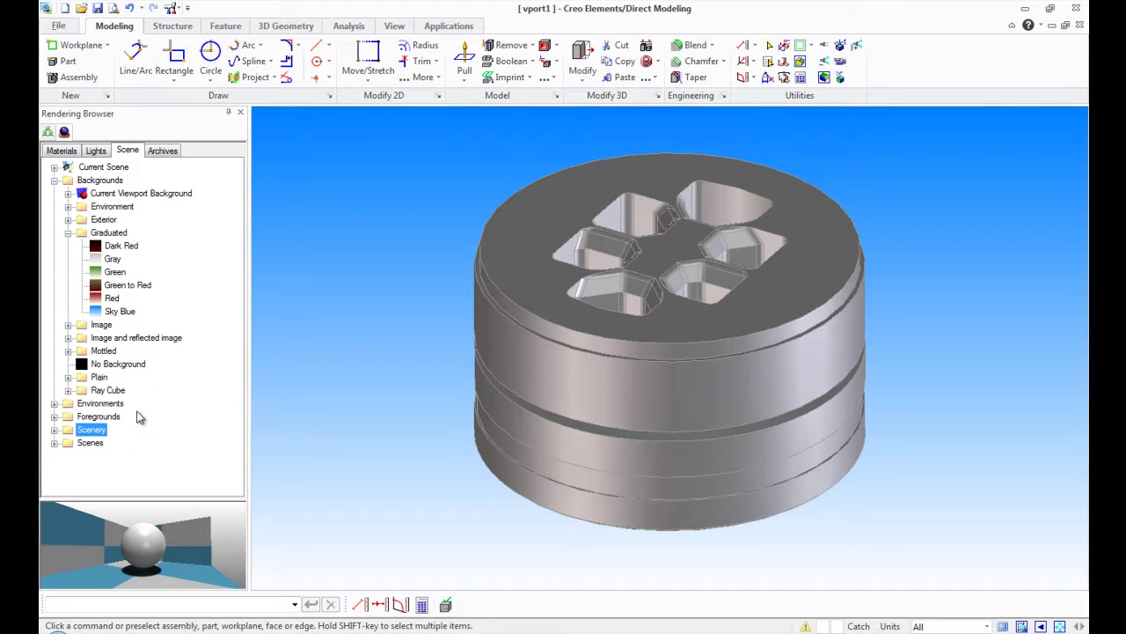
{"action": "left_click", "coordinate": [55, 443]}
{"action": "left_click", "coordinate": [112, 417]}
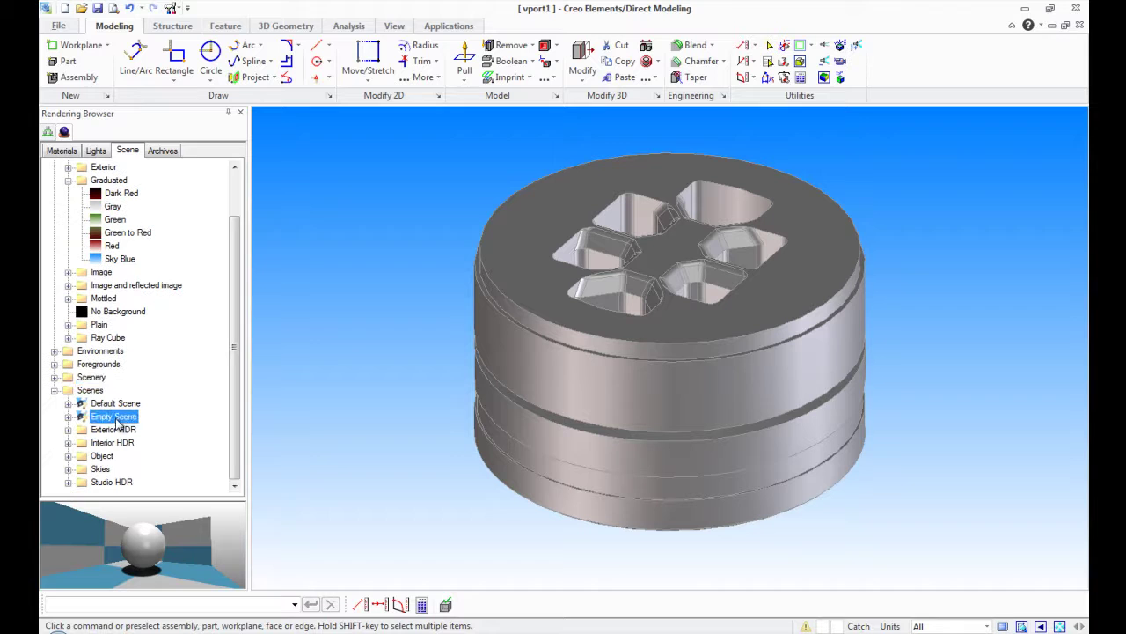
{"action": "left_click", "coordinate": [116, 404]}
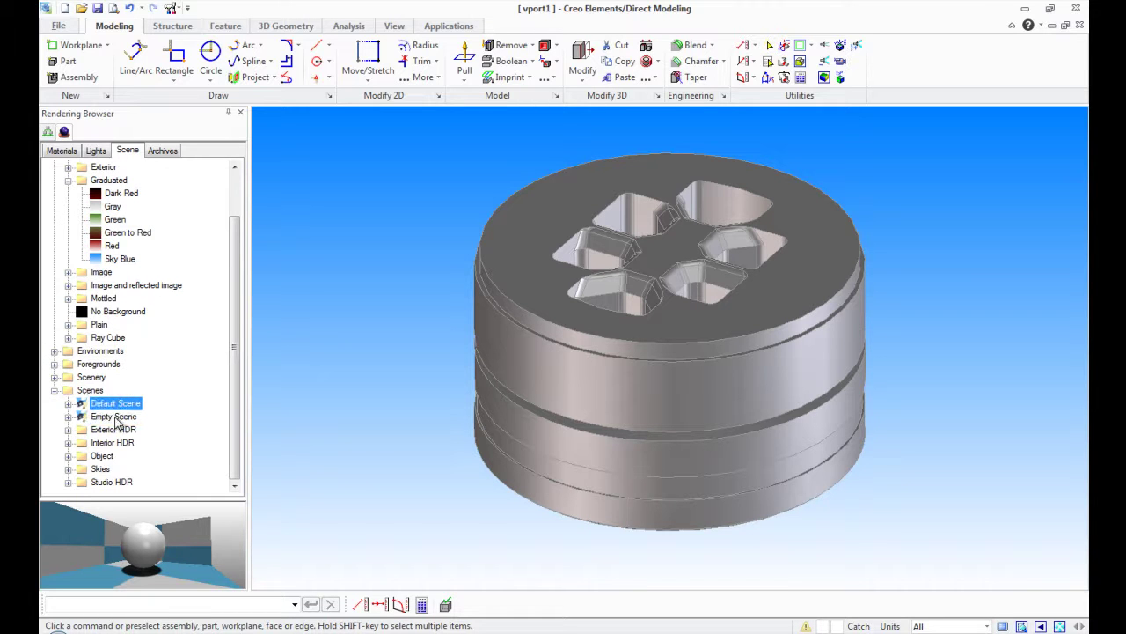
{"action": "right_click", "coordinate": [122, 406]}
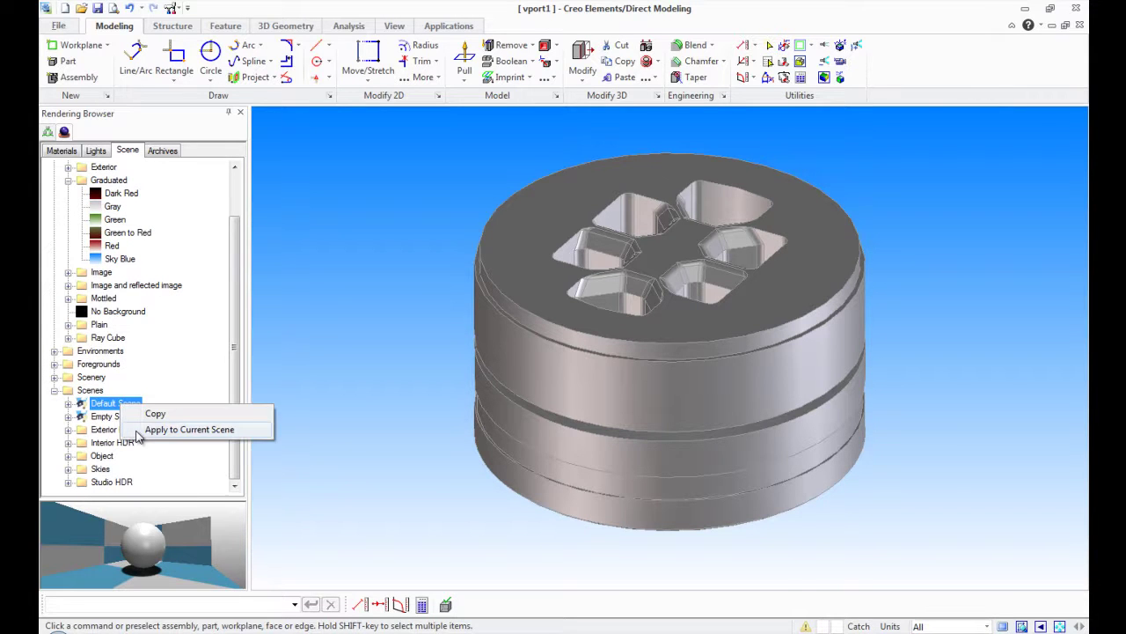
{"action": "left_click", "coordinate": [138, 432]}
{"action": "left_click", "coordinate": [55, 390]}
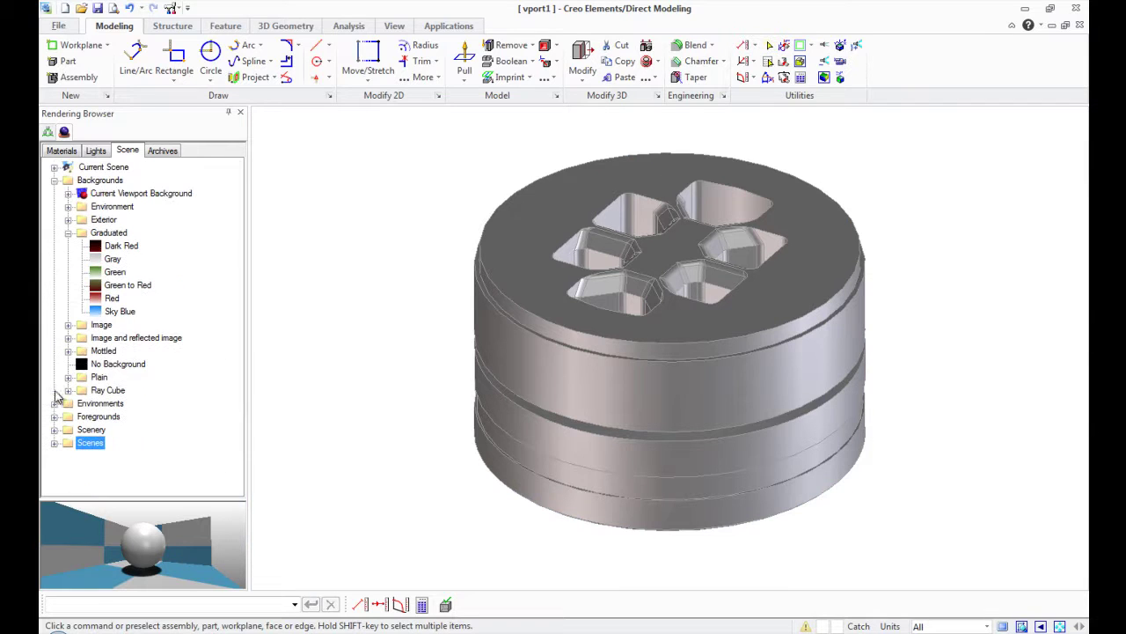
Reapply the Sky Blue background, collapse the Backgrounds folders, and go to Materials.
{"action": "left_click", "coordinate": [122, 312]}
{"action": "right_click", "coordinate": [122, 311]}
{"action": "left_click", "coordinate": [180, 370]}
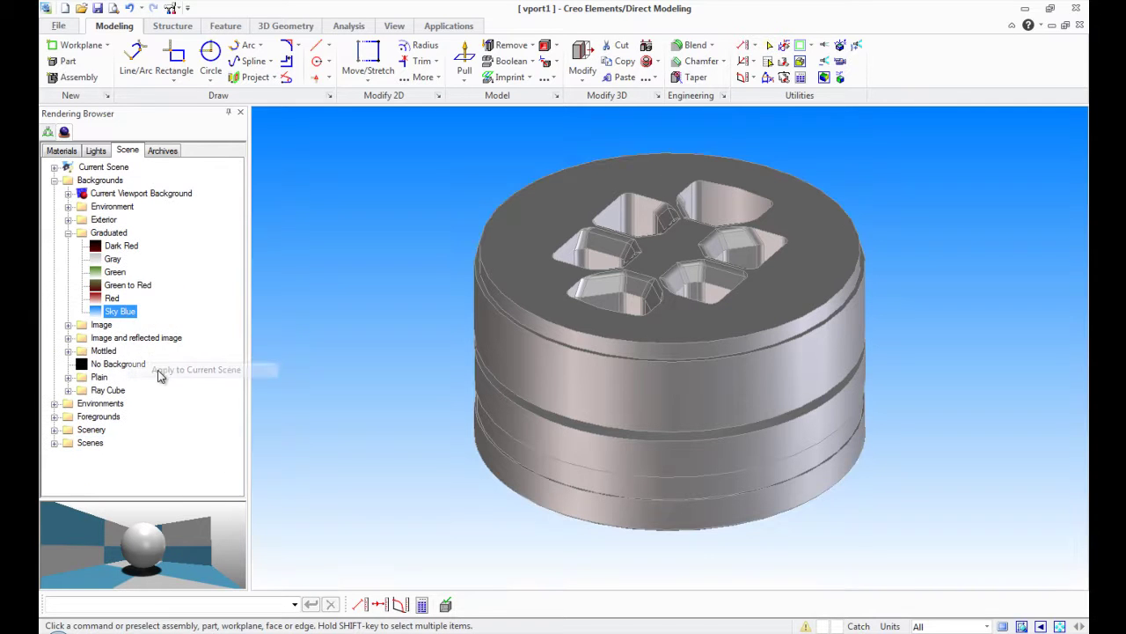
{"action": "left_click", "coordinate": [68, 233]}
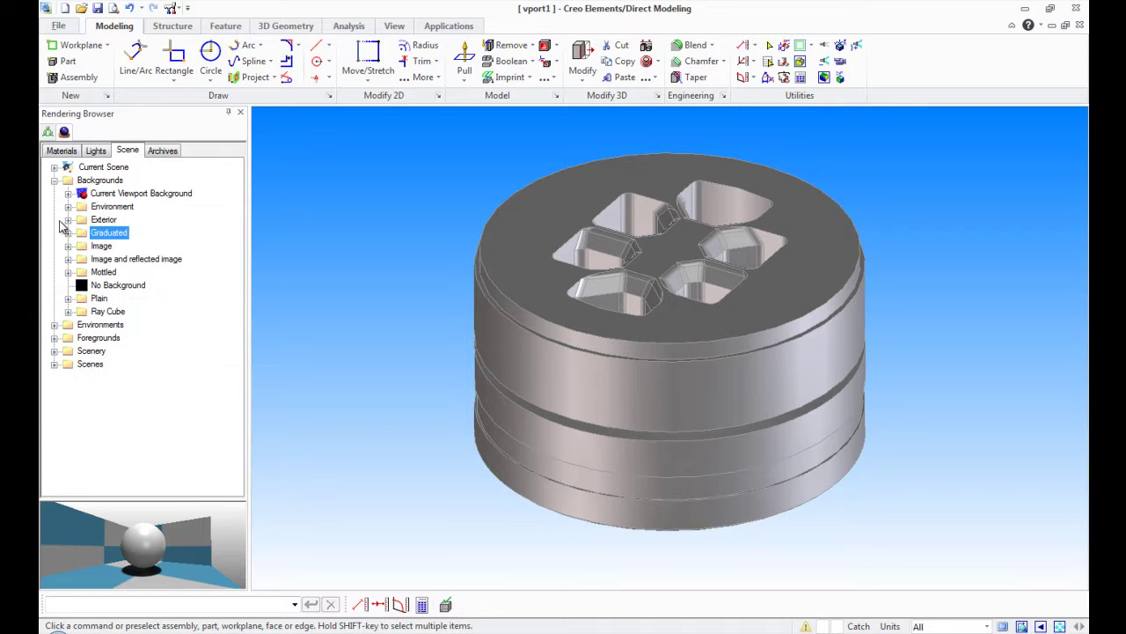
{"action": "left_click", "coordinate": [55, 180]}
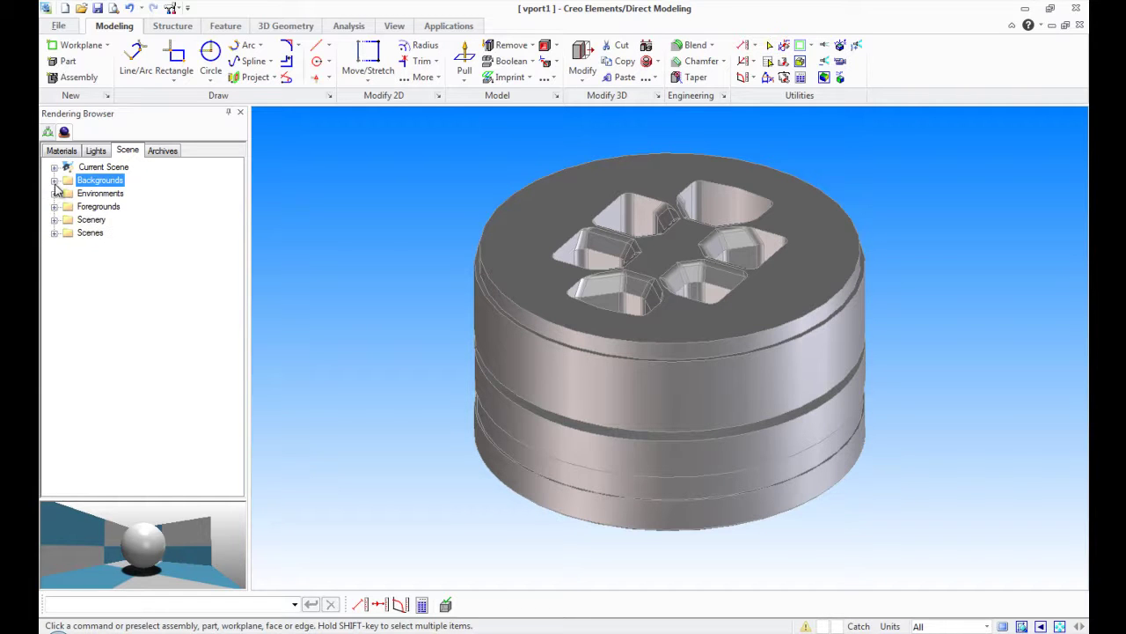
{"action": "left_click", "coordinate": [54, 151]}
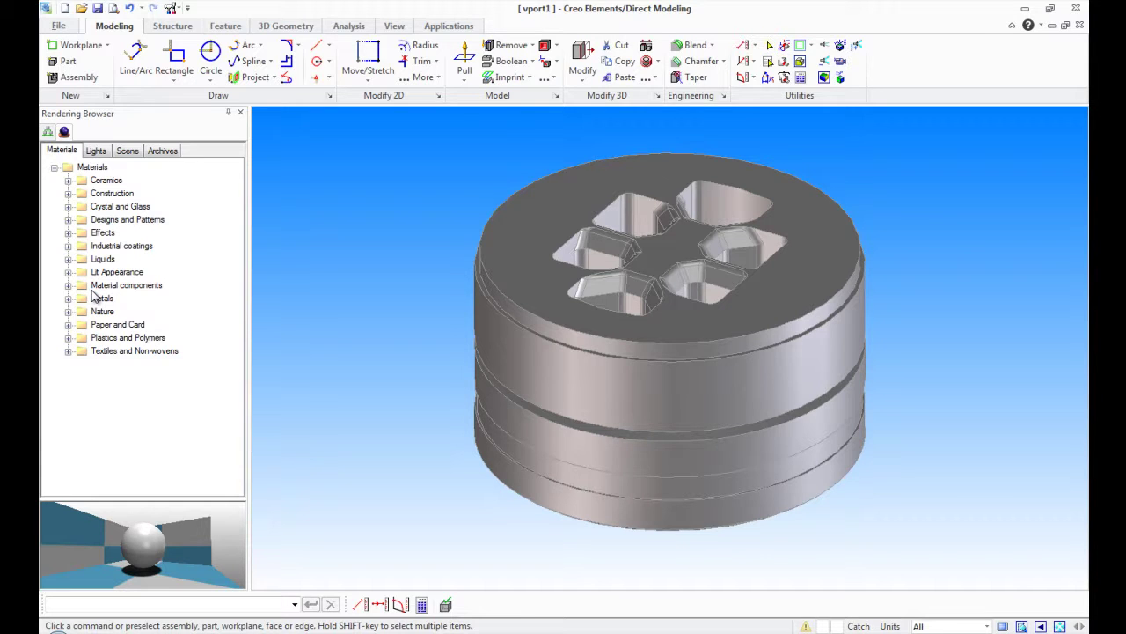
Expand Metals > Steel and preview the Brushed steel variants and Machined steel.
{"action": "left_click", "coordinate": [69, 299]}
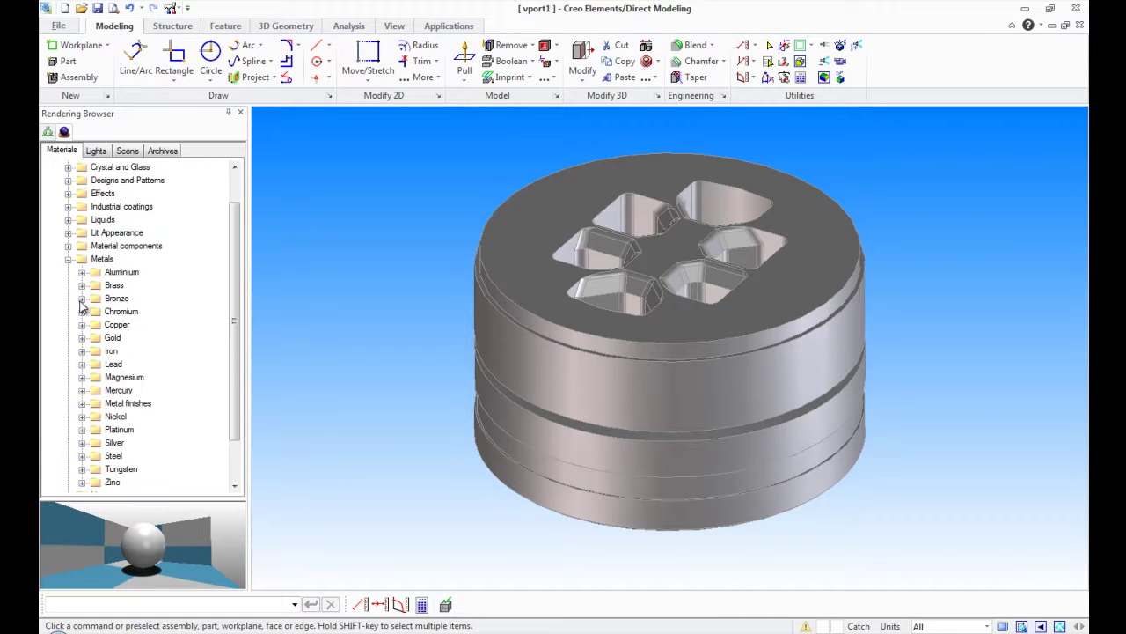
{"action": "left_click_drag", "start_coordinate": [232, 330], "coordinate": [233, 369]}
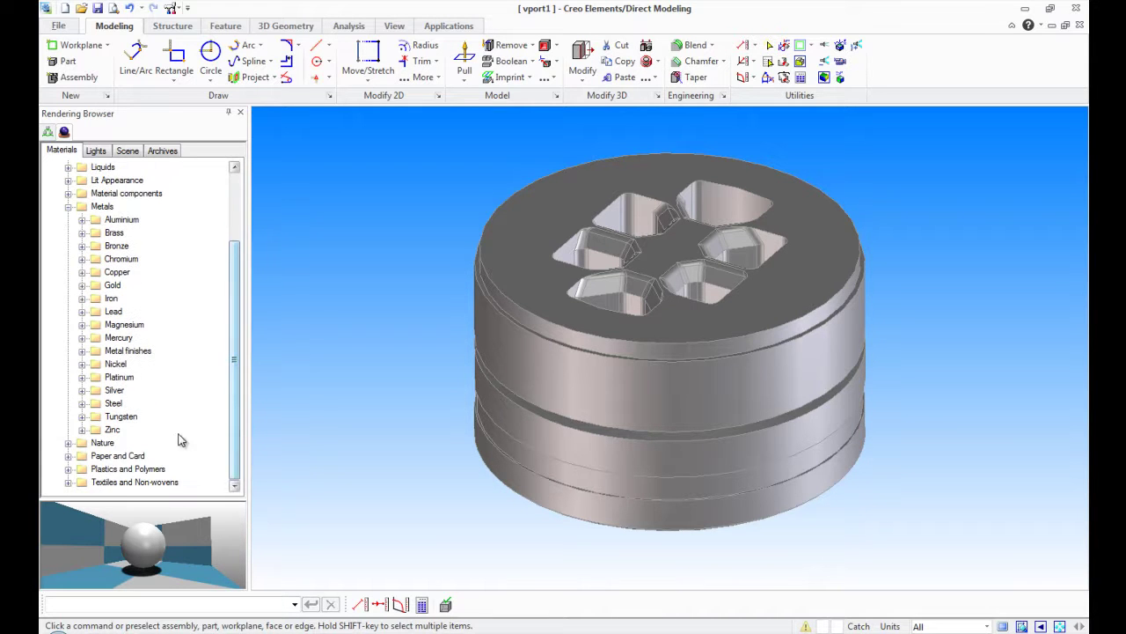
{"action": "left_click", "coordinate": [81, 403]}
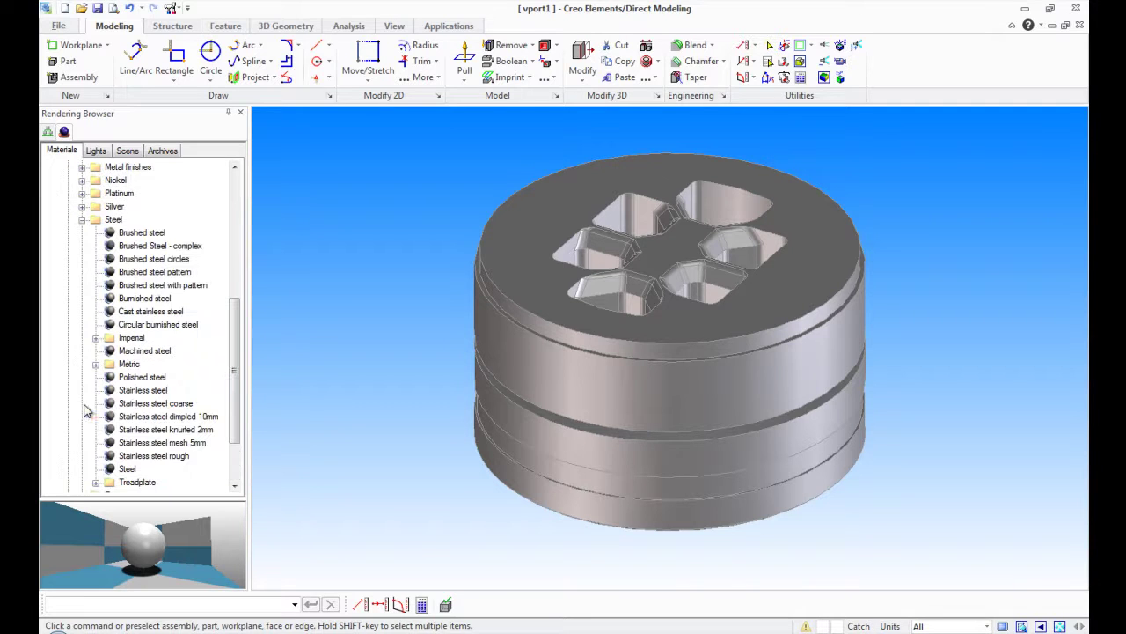
{"action": "left_click", "coordinate": [160, 235]}
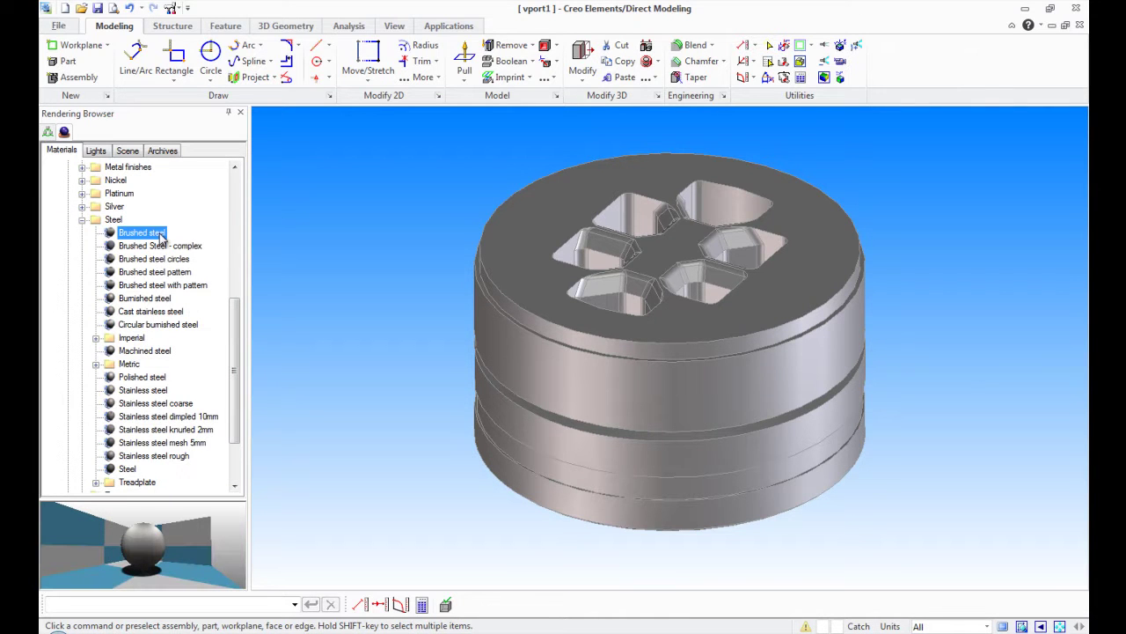
{"action": "left_click", "coordinate": [162, 248]}
{"action": "left_click", "coordinate": [161, 260]}
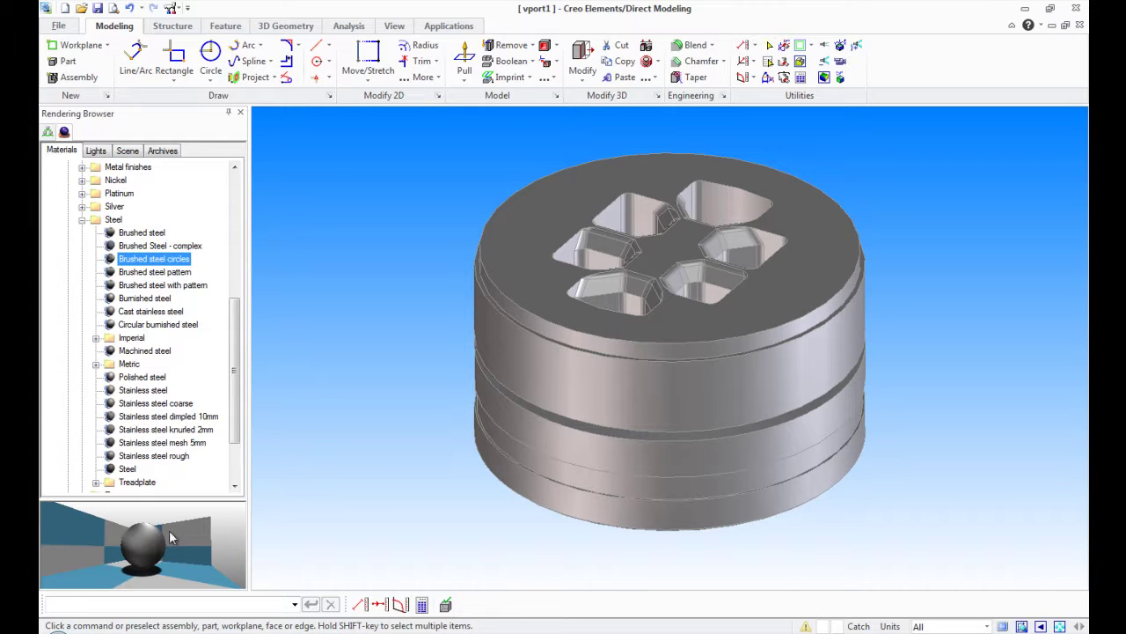
{"action": "left_click", "coordinate": [178, 273]}
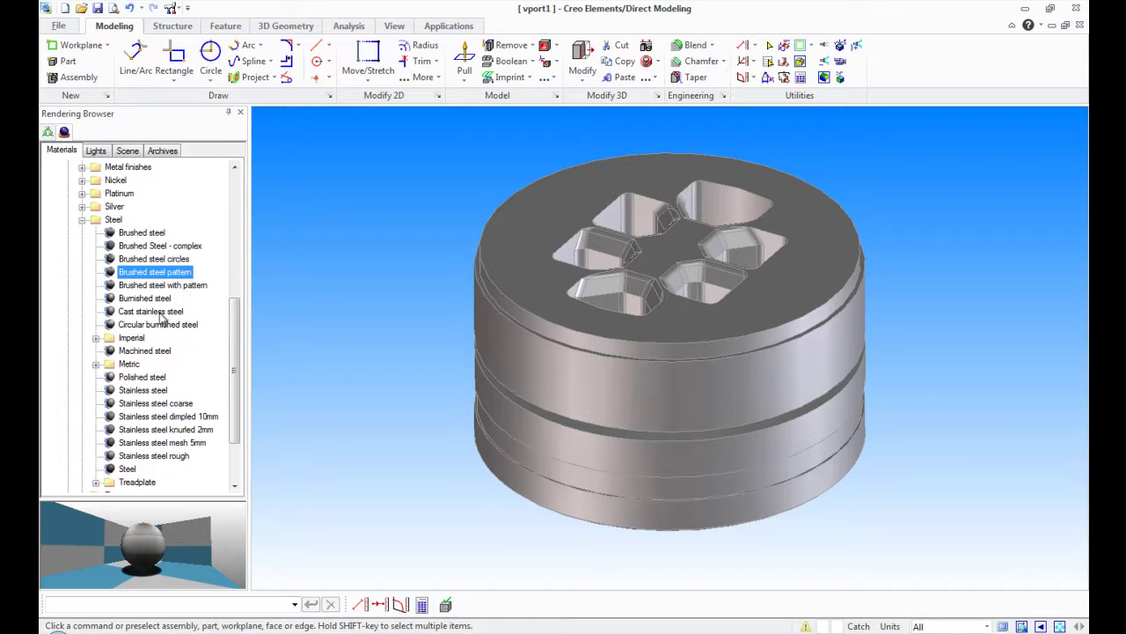
{"action": "left_click", "coordinate": [145, 353]}
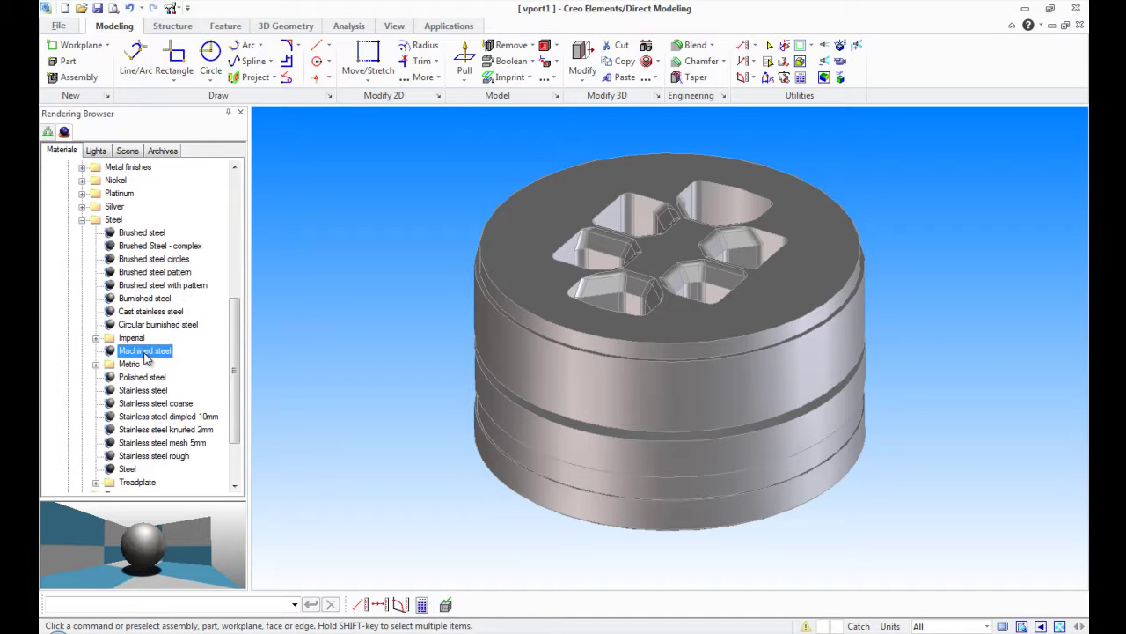
Apply the Machined steel render material to part /Die_set/1.
{"action": "right_click", "coordinate": [146, 355]}
{"action": "left_click", "coordinate": [187, 413]}
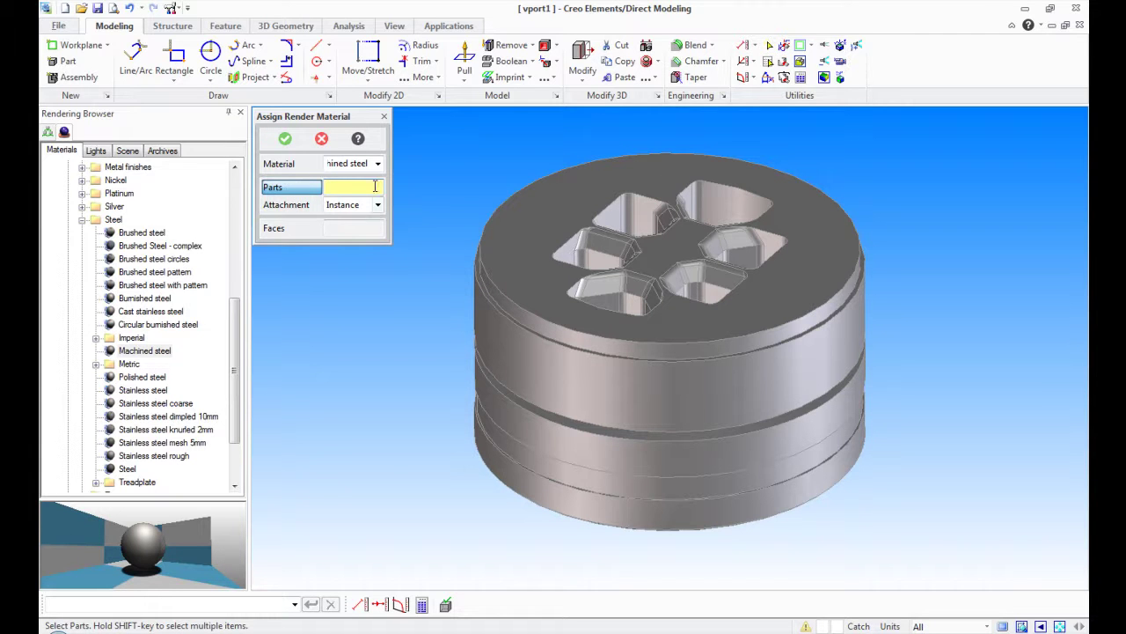
{"action": "left_click", "coordinate": [378, 166]}
{"action": "left_click", "coordinate": [382, 178]}
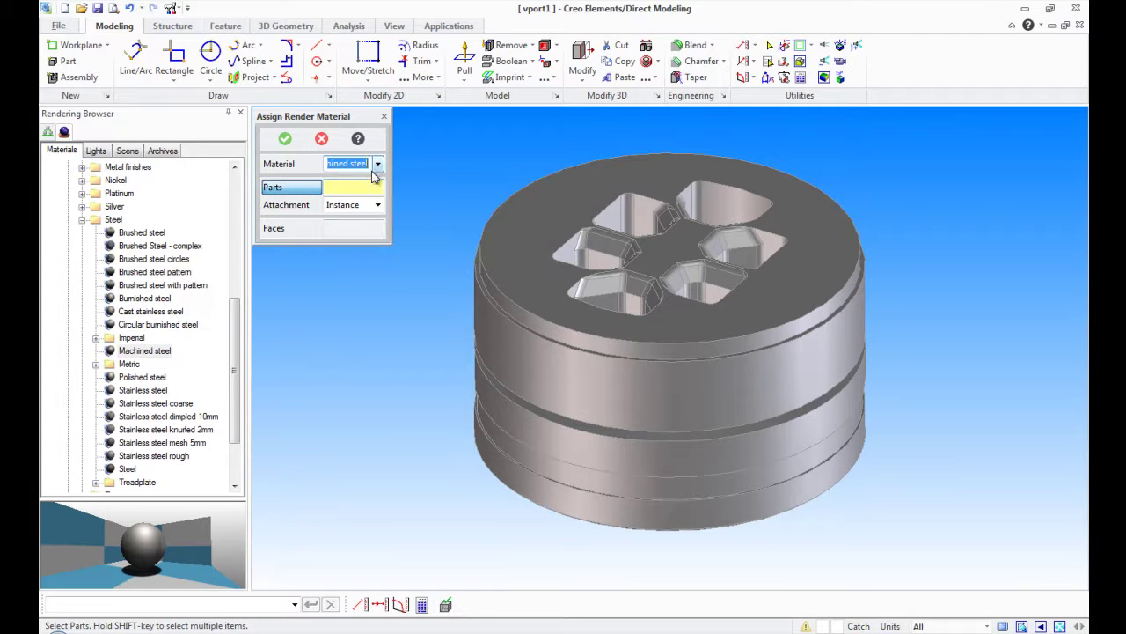
{"action": "left_click", "coordinate": [578, 321]}
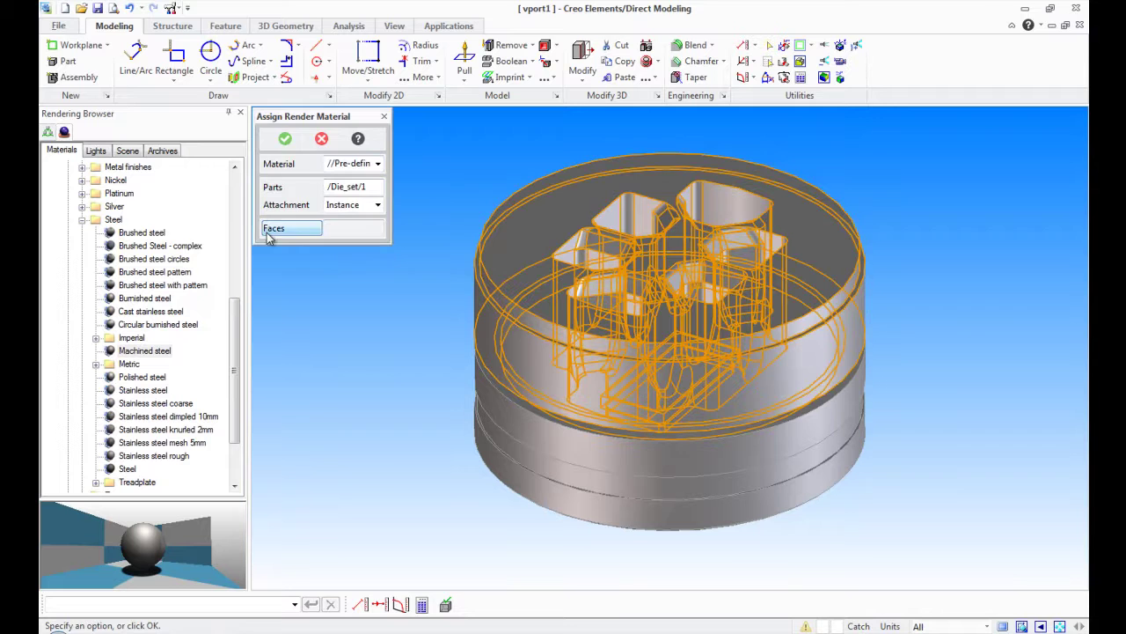
{"action": "left_click", "coordinate": [285, 138]}
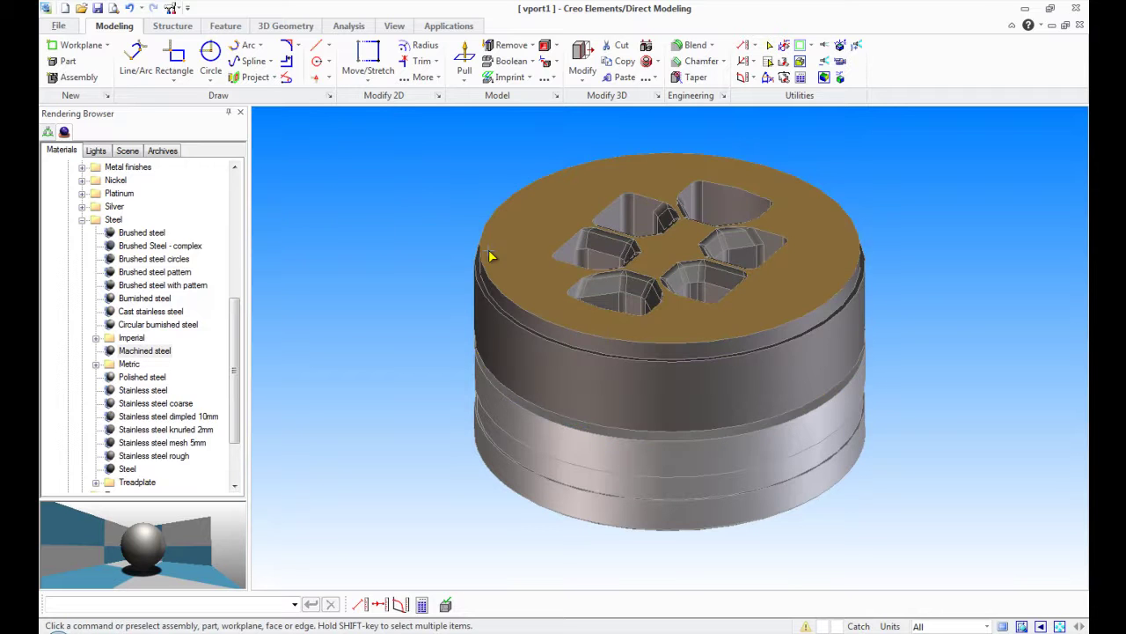
Remove the die set's lower part from the drawlist and rotate to view the top part.
{"action": "middle_click_drag", "start_coordinate": [490, 255], "coordinate": [779, 106]}
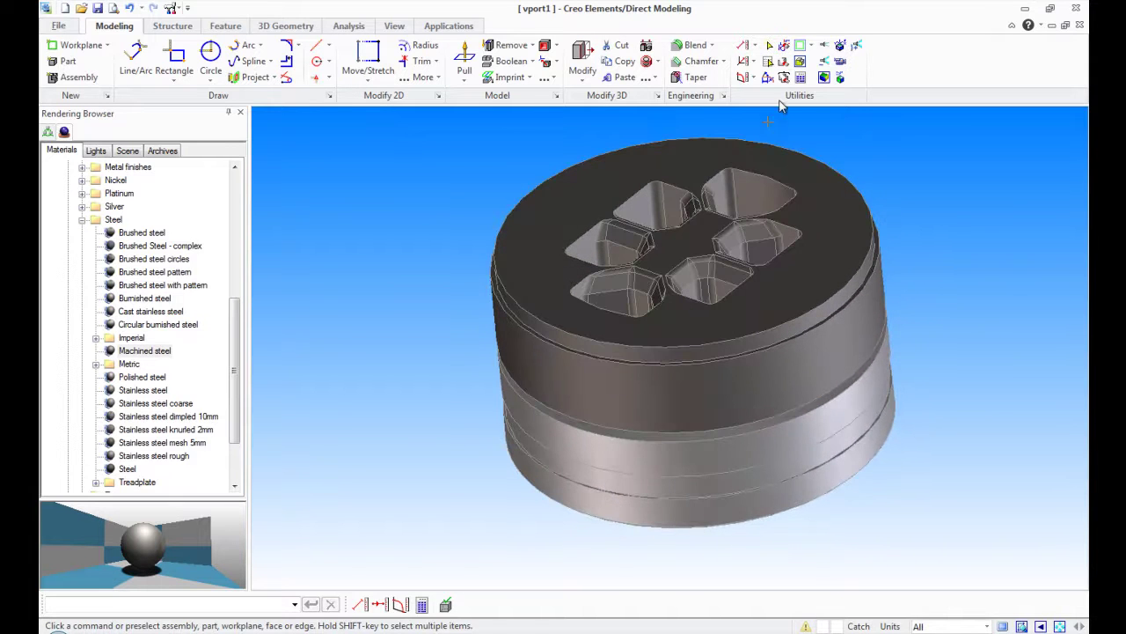
{"action": "left_click", "coordinate": [825, 62]}
{"action": "left_click", "coordinate": [806, 480]}
{"action": "middle_click_drag", "start_coordinate": [806, 480], "coordinate": [791, 454]}
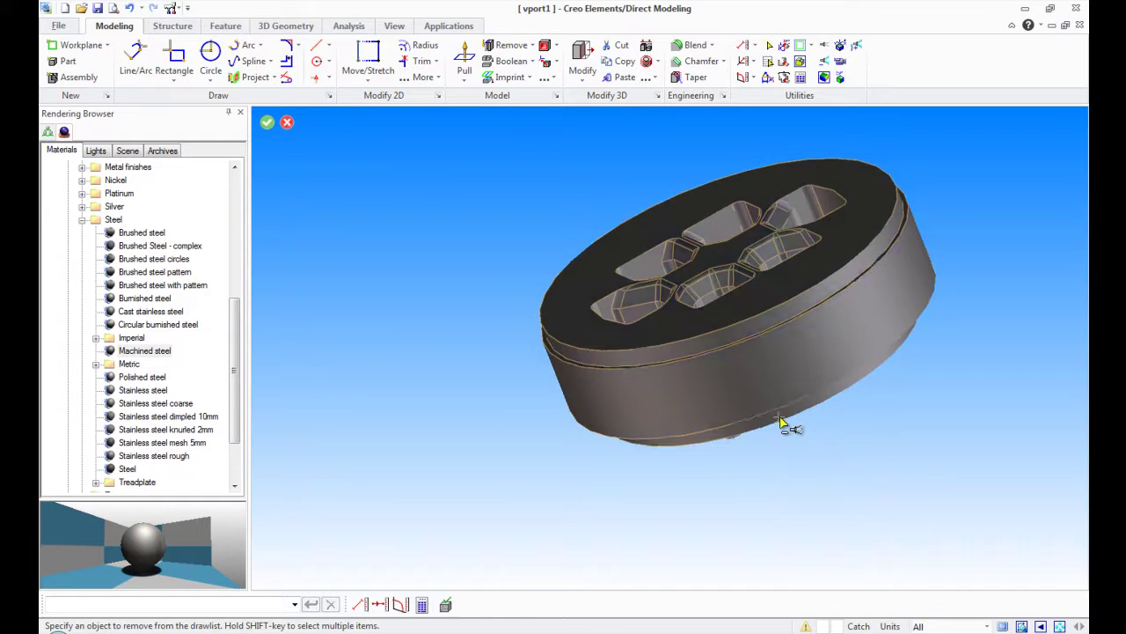
Orbit and zoom the top part to inspect its underside.
{"action": "middle_click", "coordinate": [822, 402]}
{"action": "middle_click_drag", "start_coordinate": [822, 402], "coordinate": [704, 447]}
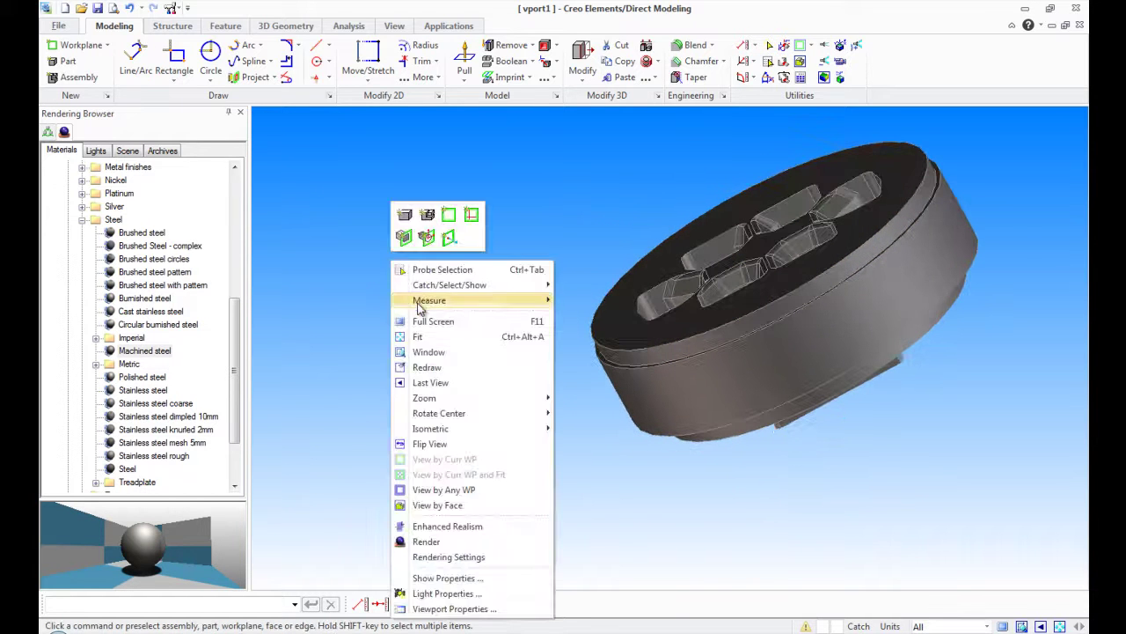
{"action": "middle_click_drag", "start_coordinate": [418, 308], "coordinate": [797, 422]}
{"action": "scroll", "coordinate": [770, 384], "scroll_direction": "up", "scroll_amount": 3}
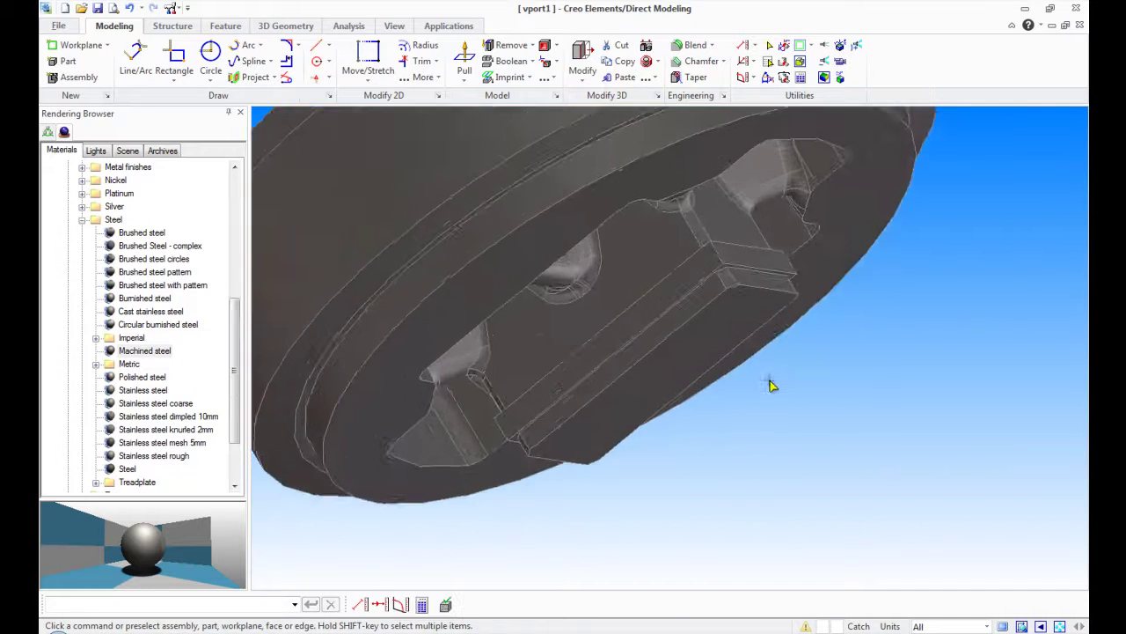
{"action": "middle_click_drag", "start_coordinate": [770, 384], "coordinate": [656, 362]}
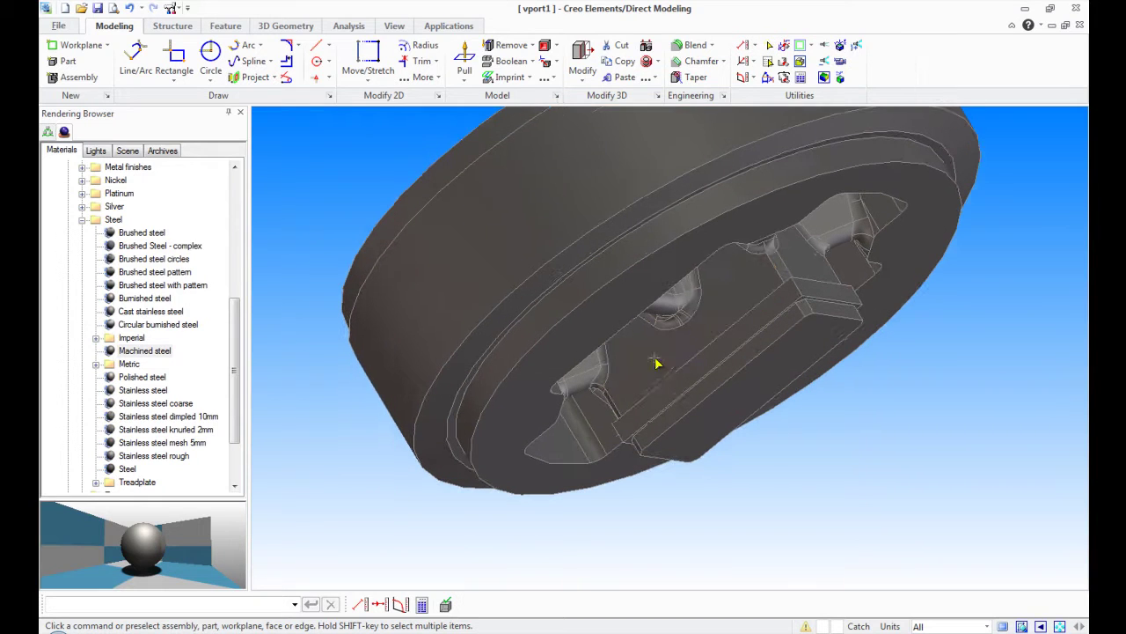
Preview Cast stainless steel and Circular burnished steel, then bring up Cast stainless steel's options.
{"action": "left_click", "coordinate": [123, 314]}
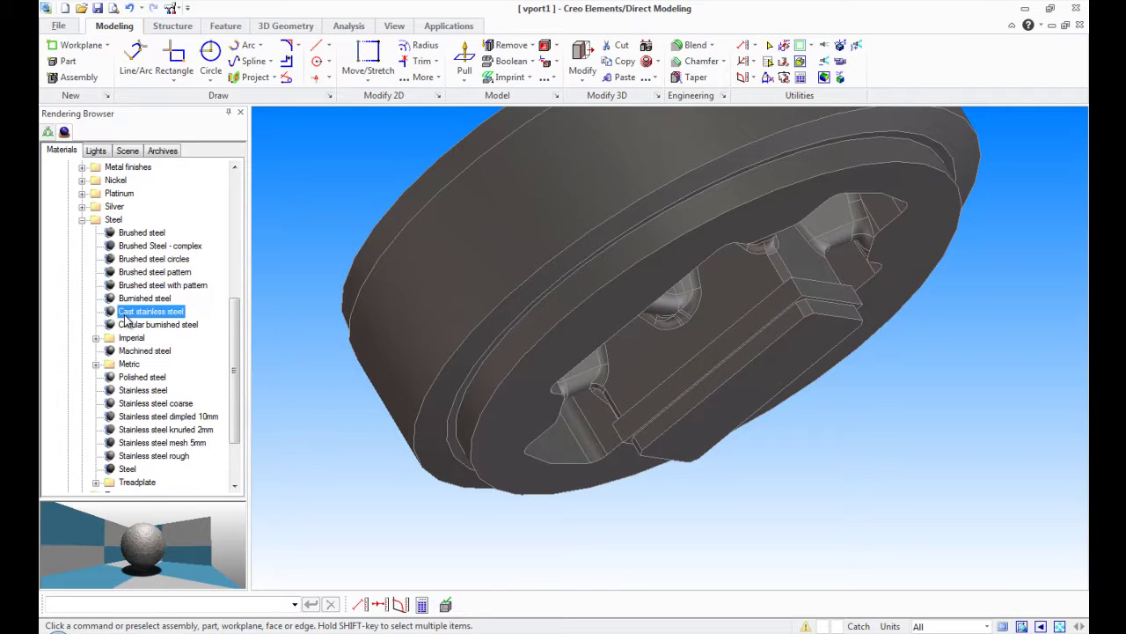
{"action": "left_click", "coordinate": [155, 325]}
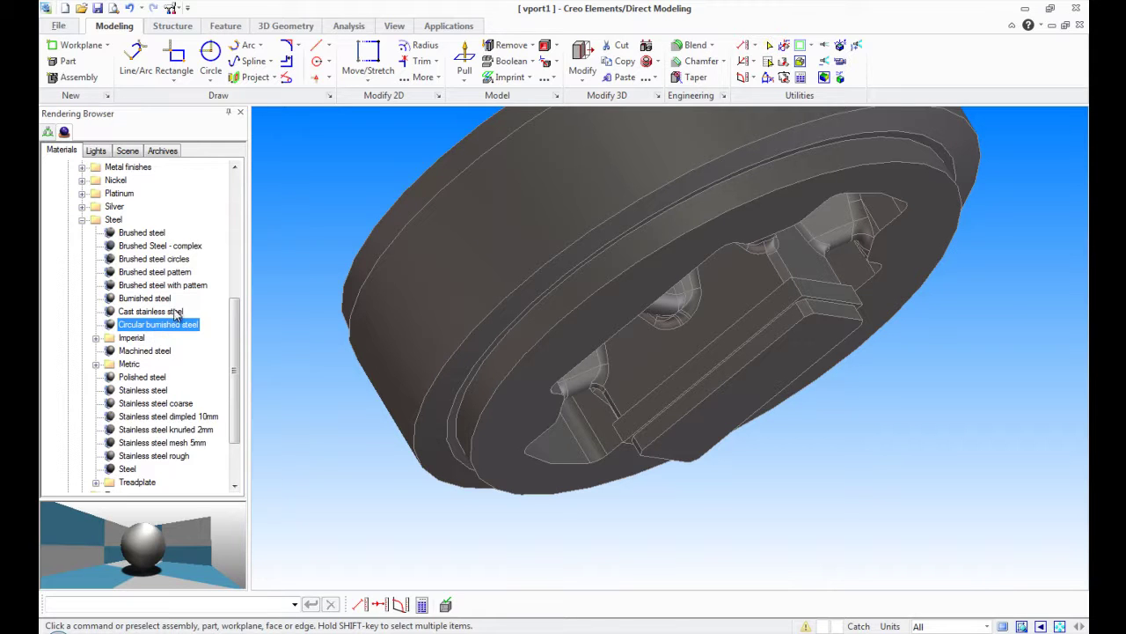
{"action": "right_click", "coordinate": [173, 312]}
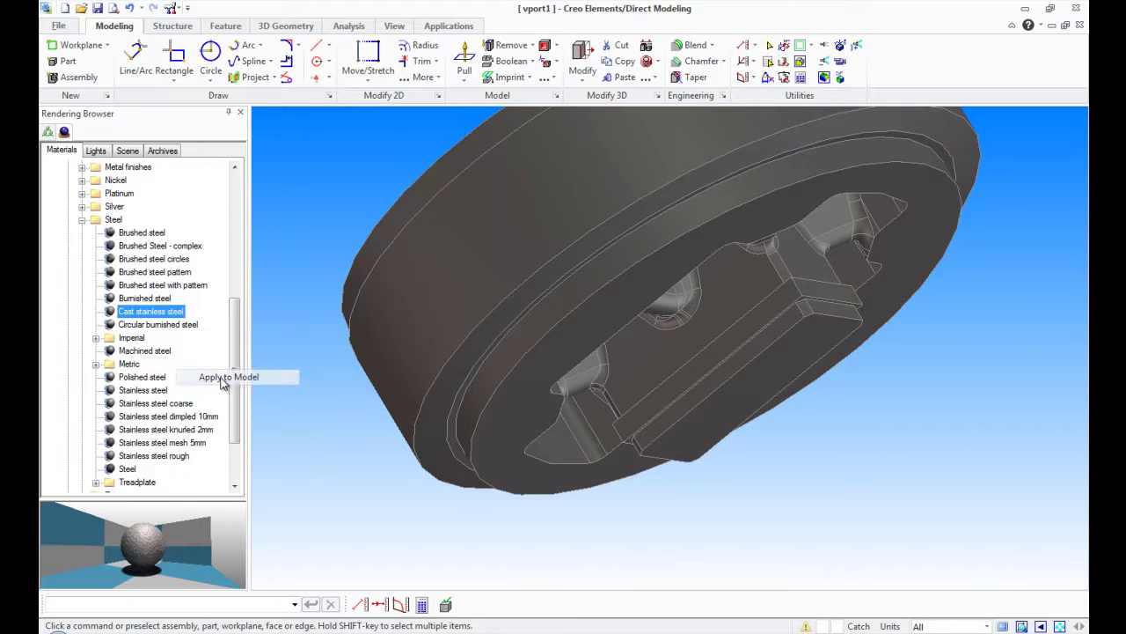
Apply Cast stainless steel to faces, picking the insert's long narrow face and large inner face.
{"action": "left_click", "coordinate": [261, 378]}
{"action": "left_click", "coordinate": [277, 233]}
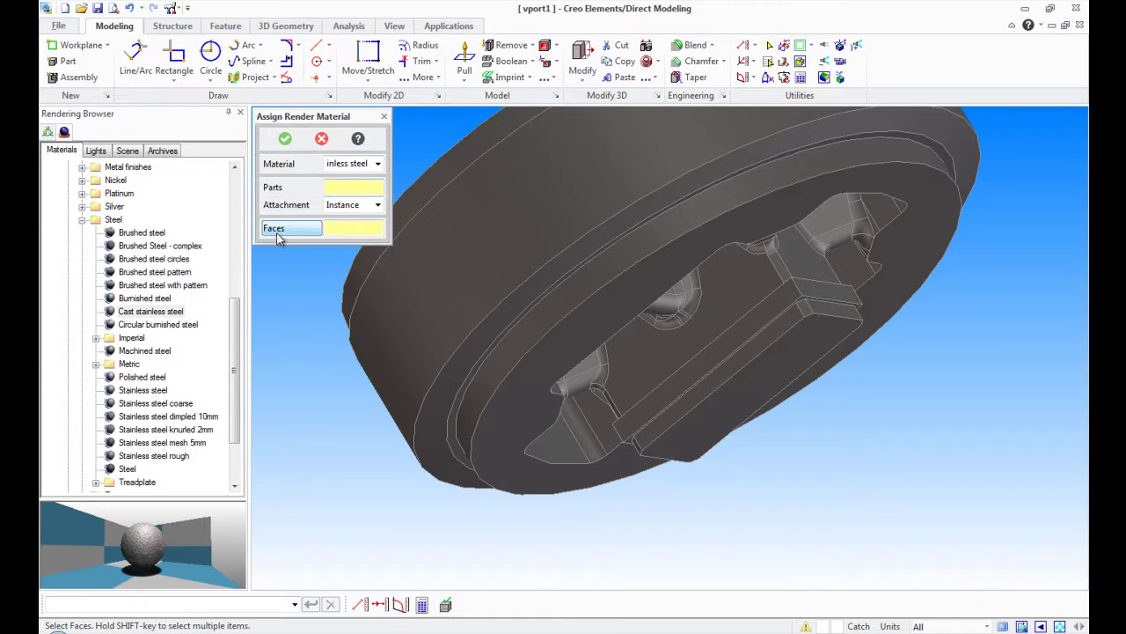
{"action": "left_click", "coordinate": [739, 361]}
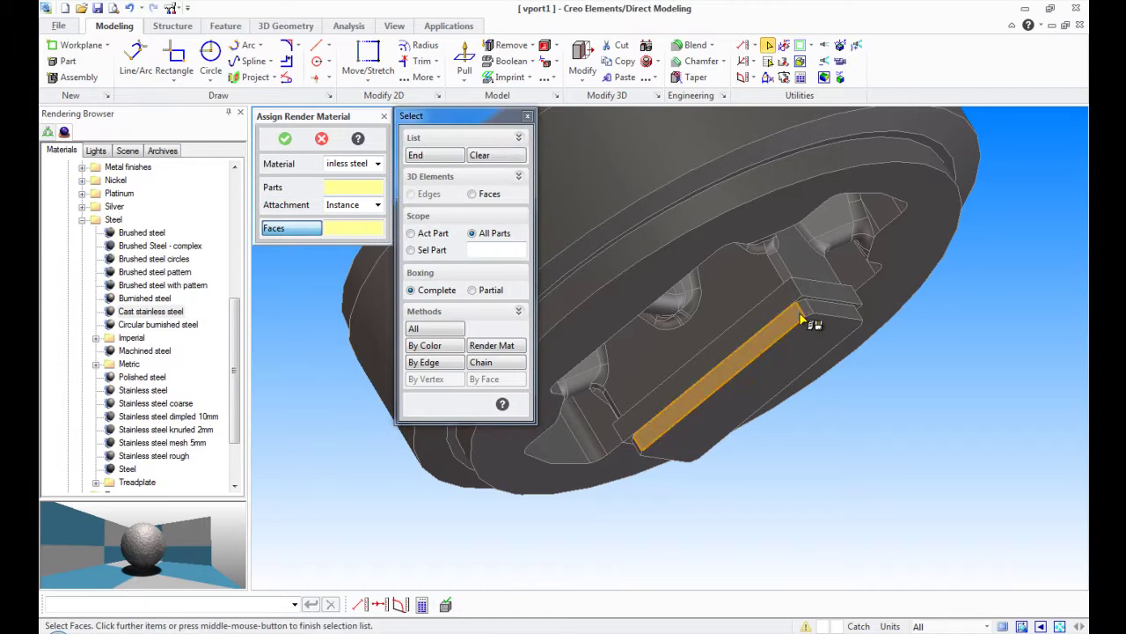
{"action": "middle_click_drag", "start_coordinate": [818, 314], "coordinate": [789, 322]}
{"action": "scroll", "coordinate": [674, 251], "scroll_direction": "up", "scroll_amount": 3}
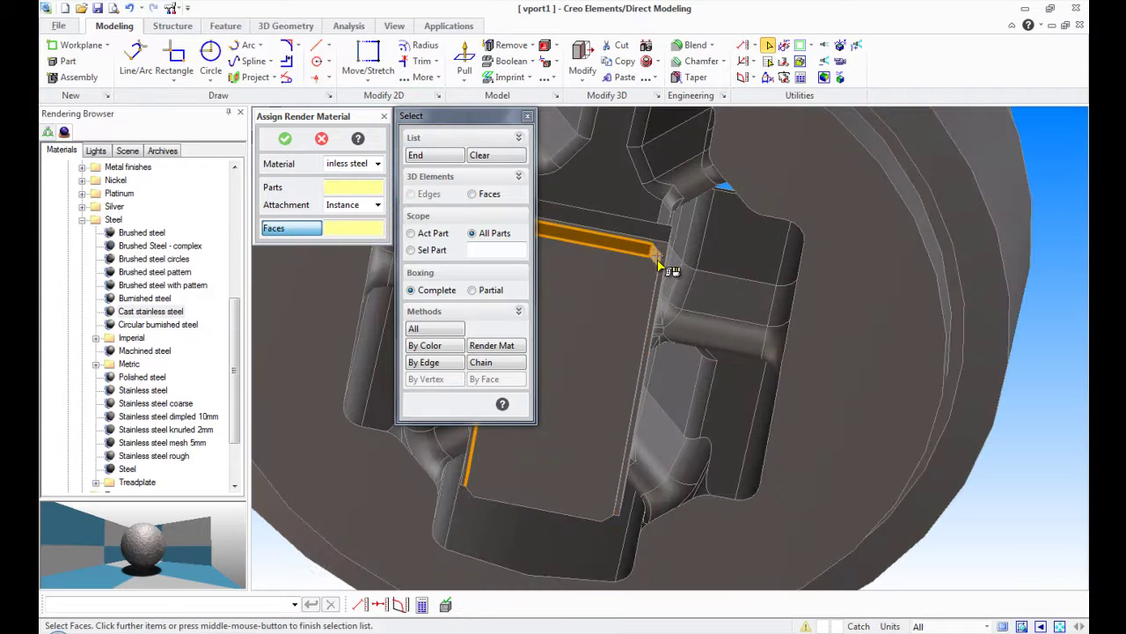
{"action": "left_click", "coordinate": [618, 299]}
{"action": "scroll", "coordinate": [619, 300], "scroll_direction": "down", "scroll_amount": 2}
Box-select the remaining insert faces and confirm the Cast stainless steel assignment.
{"action": "left_click", "coordinate": [620, 286]}
{"action": "middle_click_drag", "start_coordinate": [628, 297], "coordinate": [737, 326]}
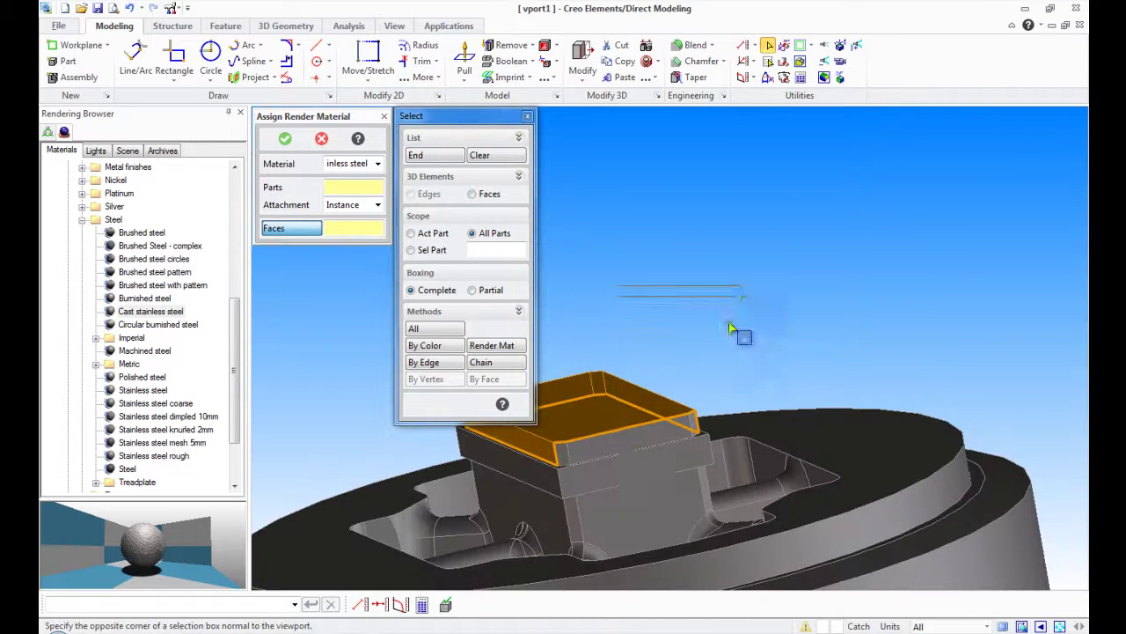
{"action": "left_click", "coordinate": [620, 440]}
{"action": "key", "text": "Return"}
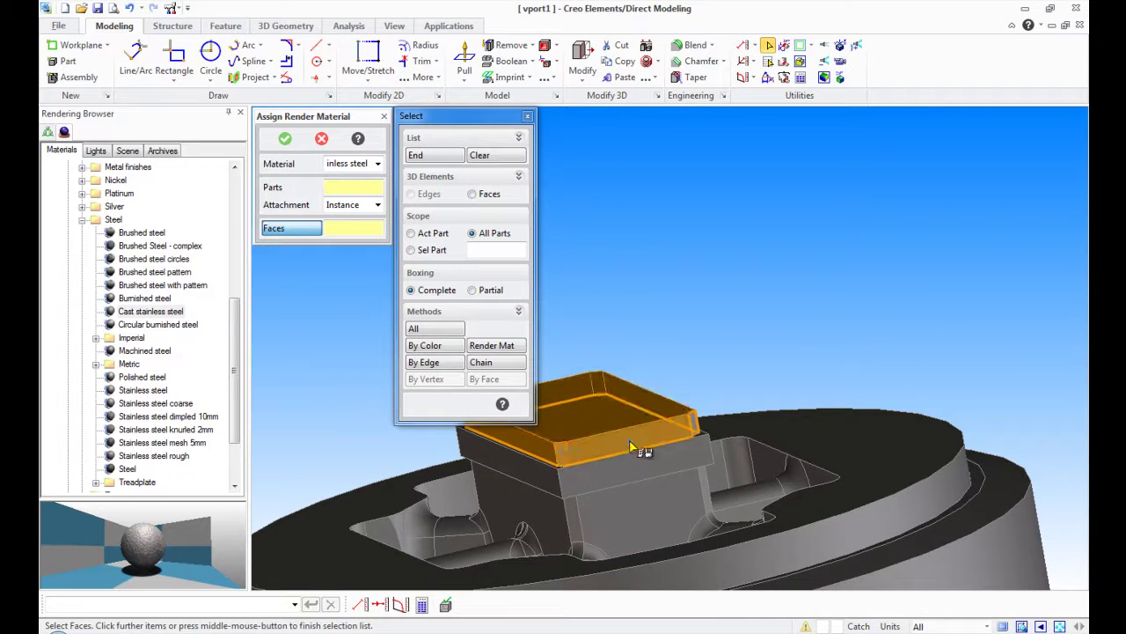
{"action": "middle_click_drag", "start_coordinate": [640, 452], "coordinate": [633, 438]}
{"action": "left_click", "coordinate": [427, 156]}
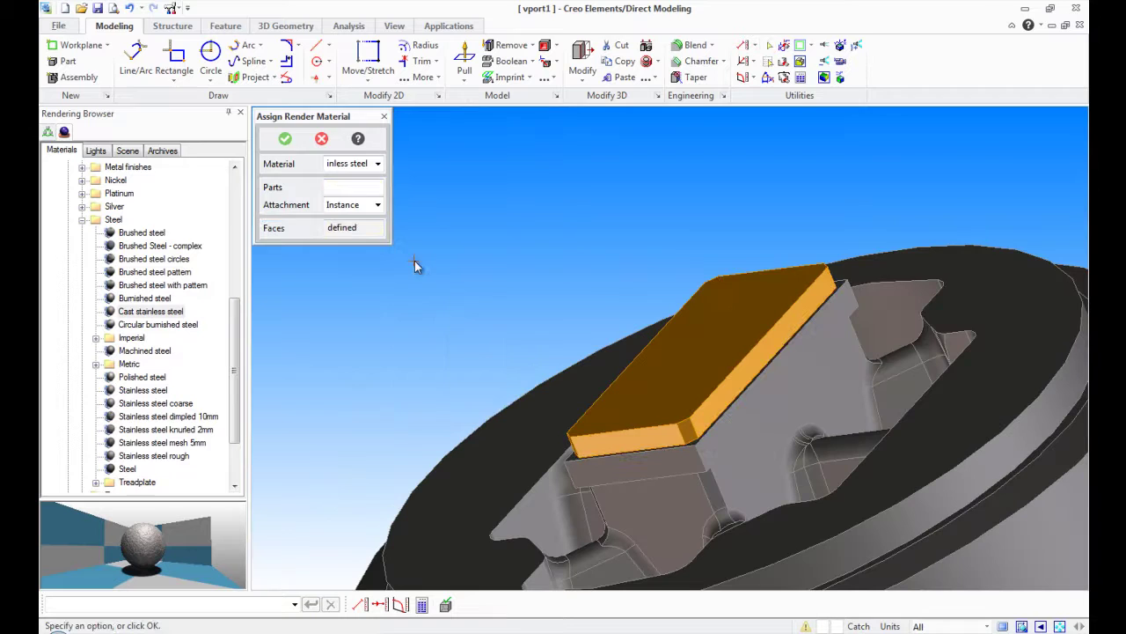
{"action": "left_click", "coordinate": [288, 143]}
{"action": "middle_click_drag", "start_coordinate": [616, 263], "coordinate": [712, 470]}
Render the die set with its assigned materials.
{"action": "scroll", "coordinate": [737, 485], "scroll_direction": "down", "scroll_amount": 4}
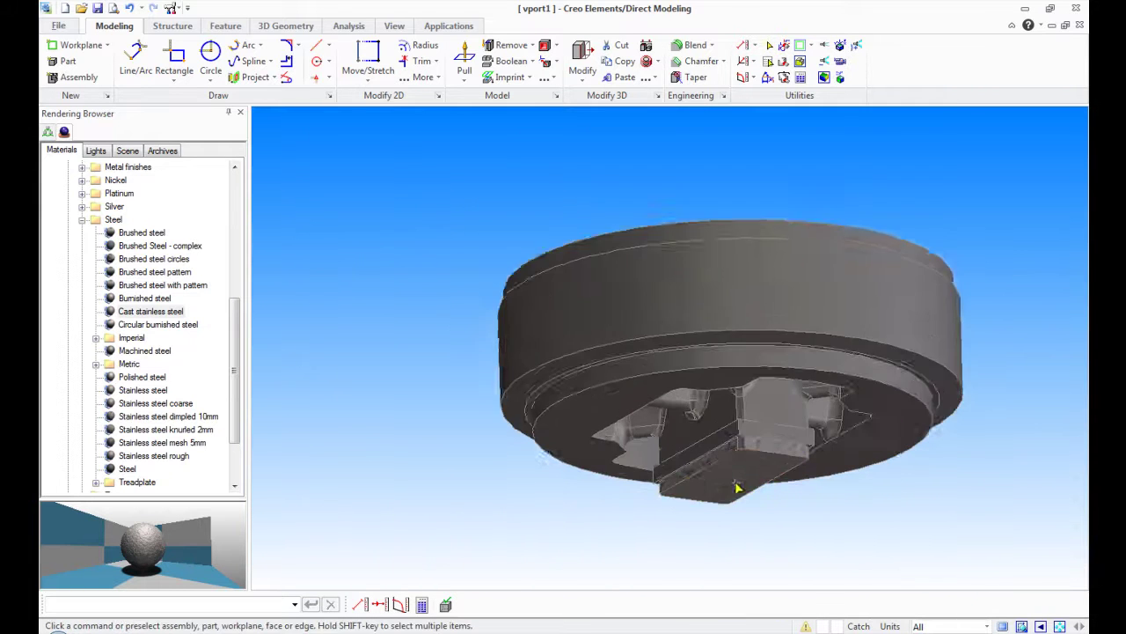
{"action": "right_click", "coordinate": [507, 283]}
{"action": "left_click", "coordinate": [550, 291]}
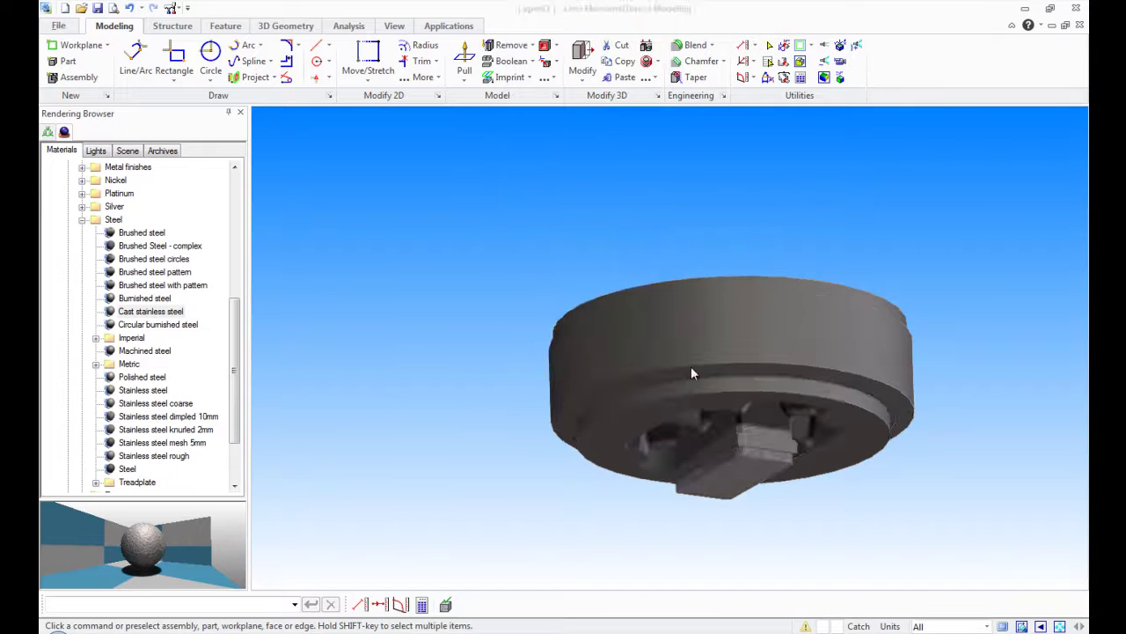
Orbit and zoom to inspect the cast stainless steel insert, then switch to the opposite face view.
{"action": "middle_click_drag", "start_coordinate": [691, 366], "coordinate": [676, 390]}
{"action": "scroll", "coordinate": [657, 353], "scroll_direction": "up", "scroll_amount": 3}
{"action": "scroll", "coordinate": [676, 390], "scroll_direction": "up", "scroll_amount": 5}
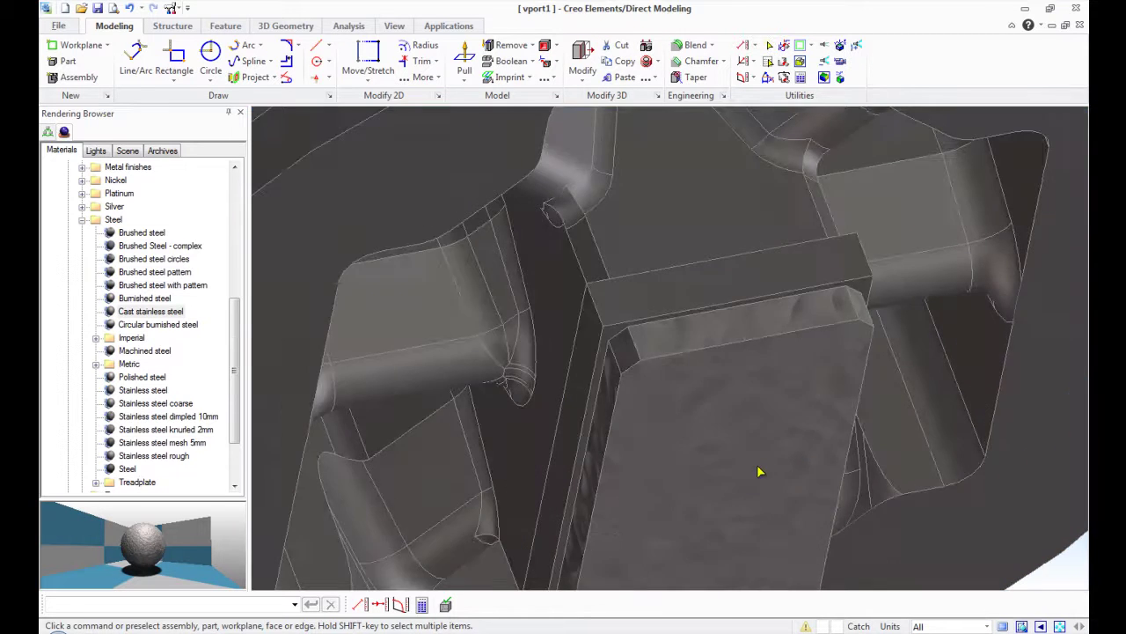
{"action": "scroll", "coordinate": [648, 421], "scroll_direction": "down", "scroll_amount": 10}
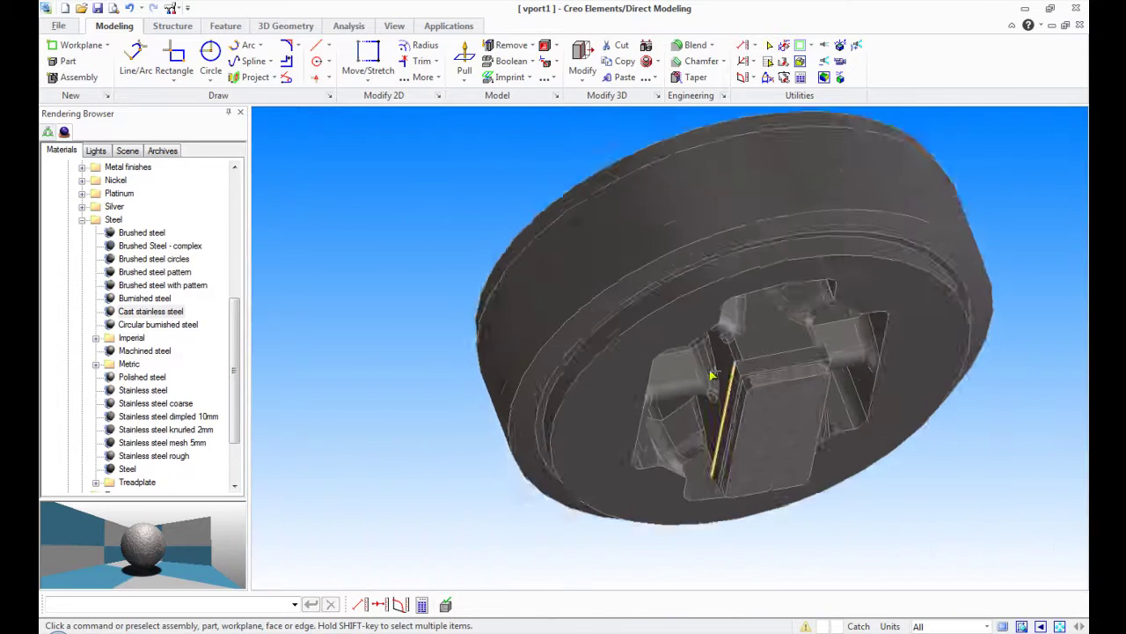
{"action": "left_click", "coordinate": [858, 46]}
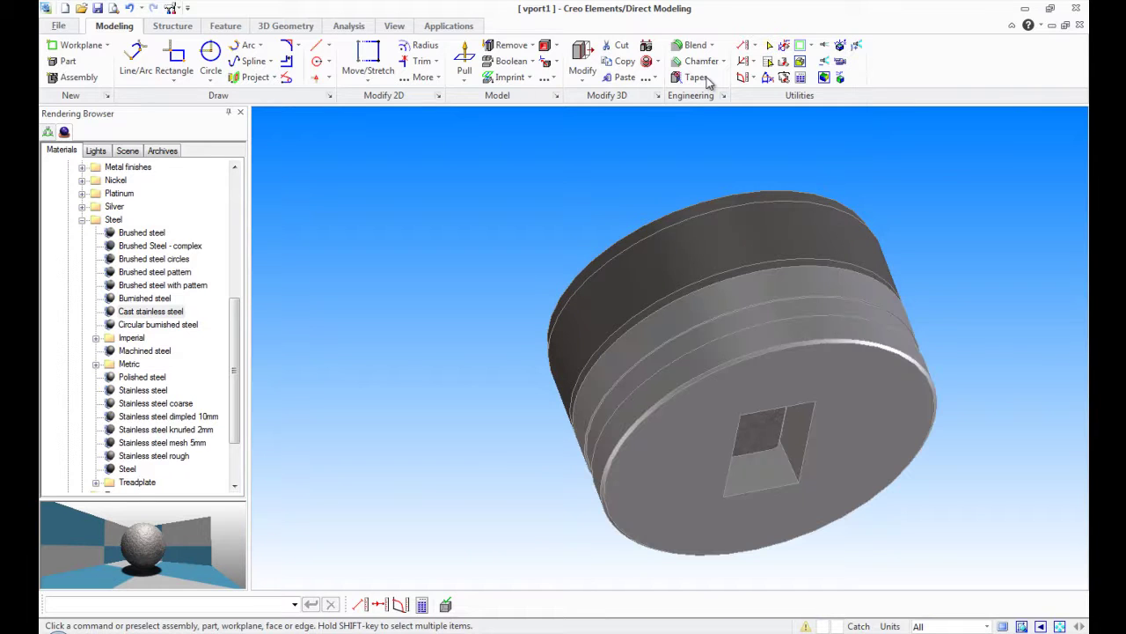
Apply Machined steel to the Die_set/2 part with the square hole, using Instance attachment.
{"action": "left_click", "coordinate": [138, 352]}
{"action": "right_click", "coordinate": [139, 351]}
{"action": "left_click", "coordinate": [188, 413]}
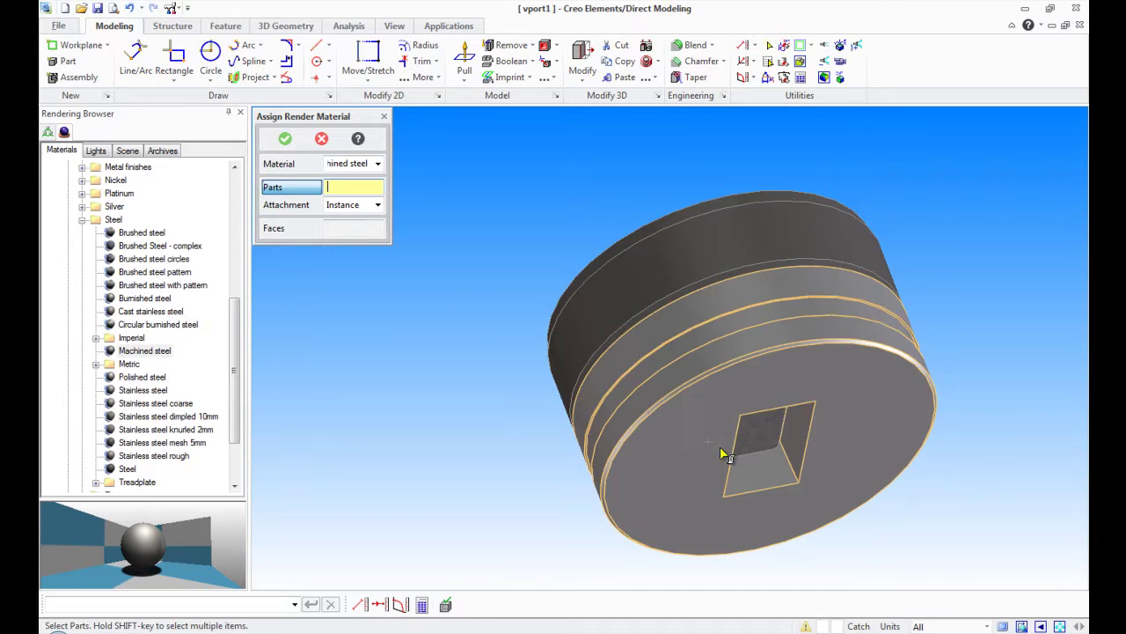
{"action": "left_click", "coordinate": [377, 204]}
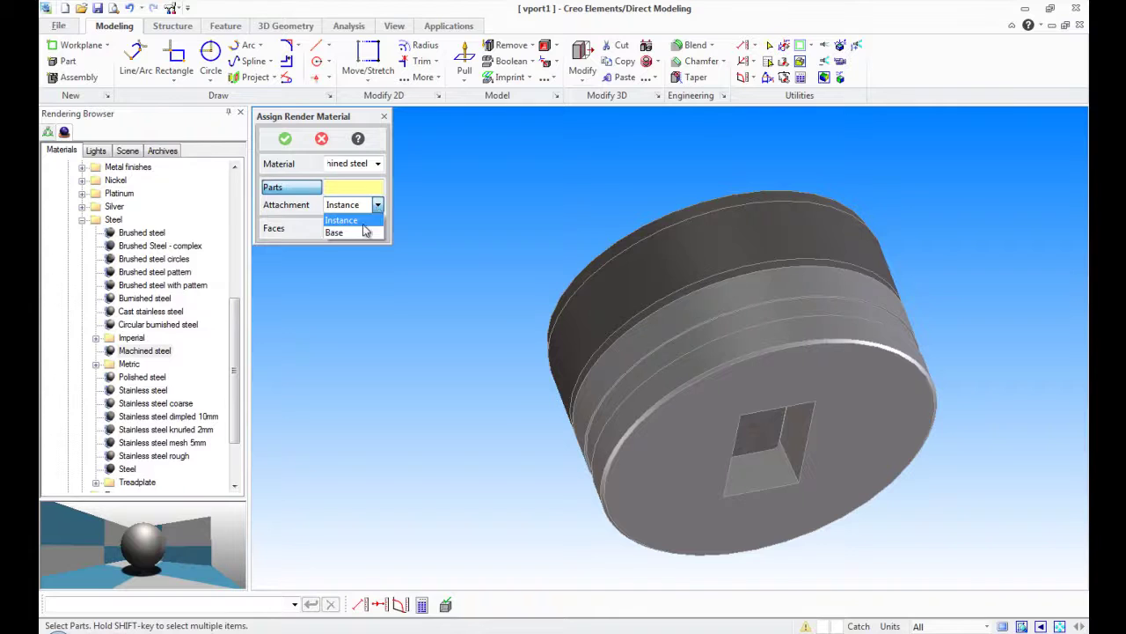
{"action": "left_click", "coordinate": [324, 234]}
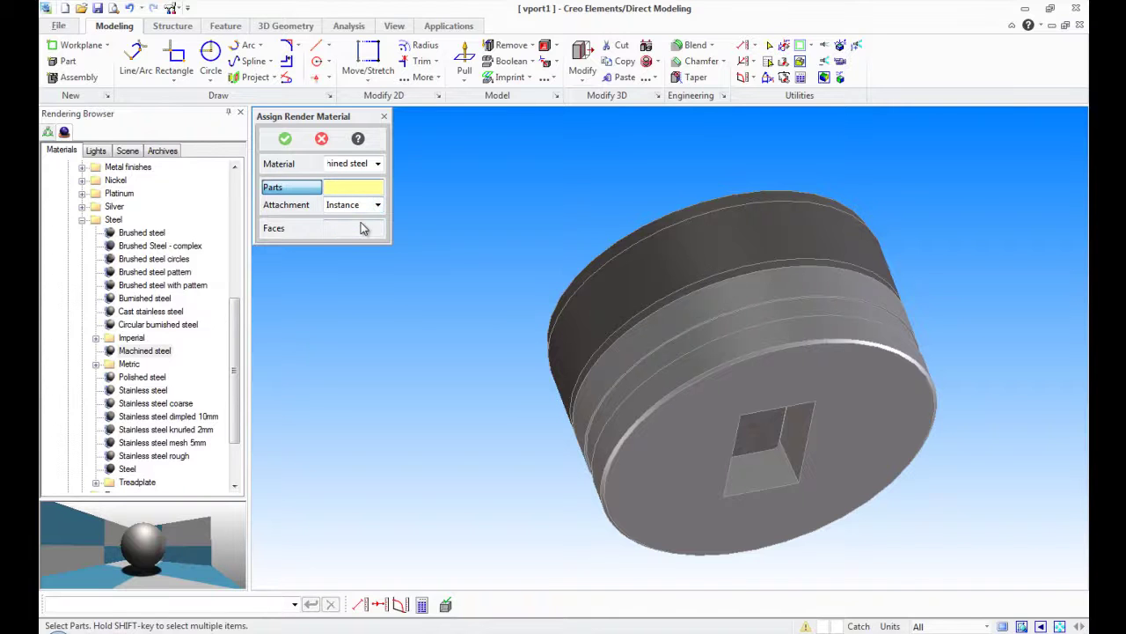
{"action": "left_click", "coordinate": [323, 234]}
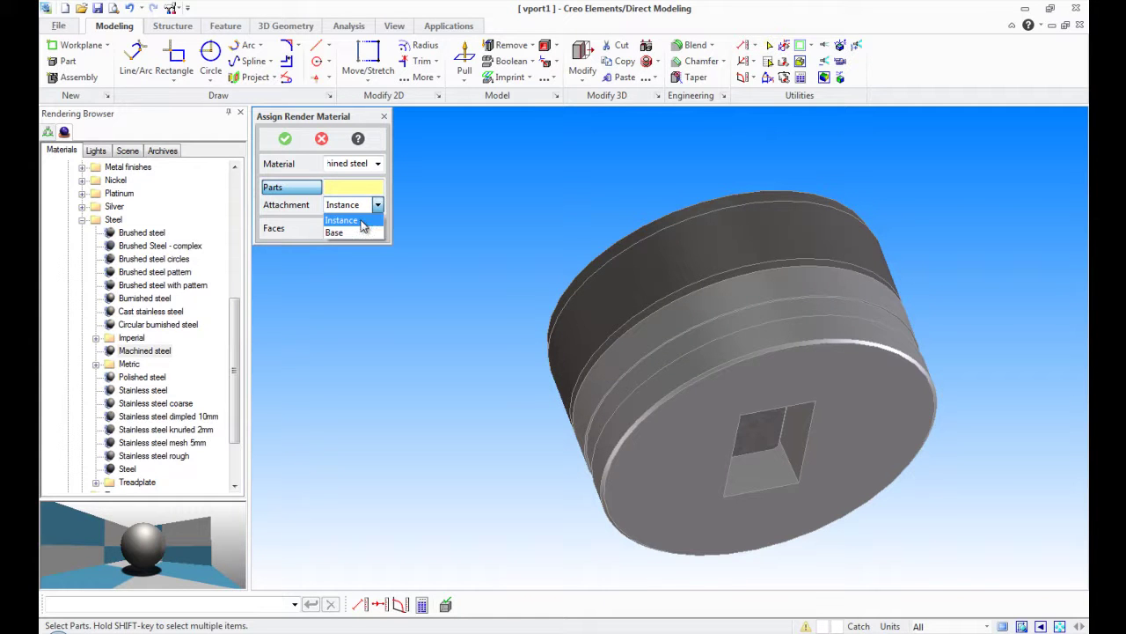
{"action": "left_click", "coordinate": [360, 220]}
{"action": "left_click", "coordinate": [714, 371]}
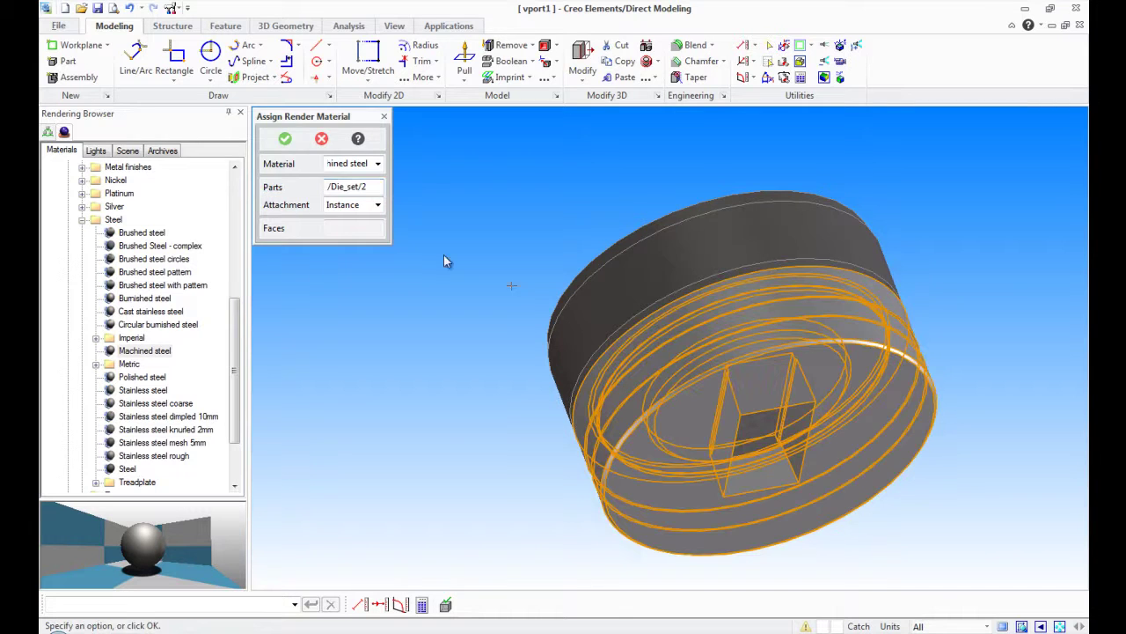
{"action": "left_click", "coordinate": [284, 139]}
{"action": "middle_click_drag", "start_coordinate": [636, 315], "coordinate": [792, 326]}
Re-render the die part, fit it in the view, and collapse the Steel and Metals folders.
{"action": "right_click", "coordinate": [847, 212]}
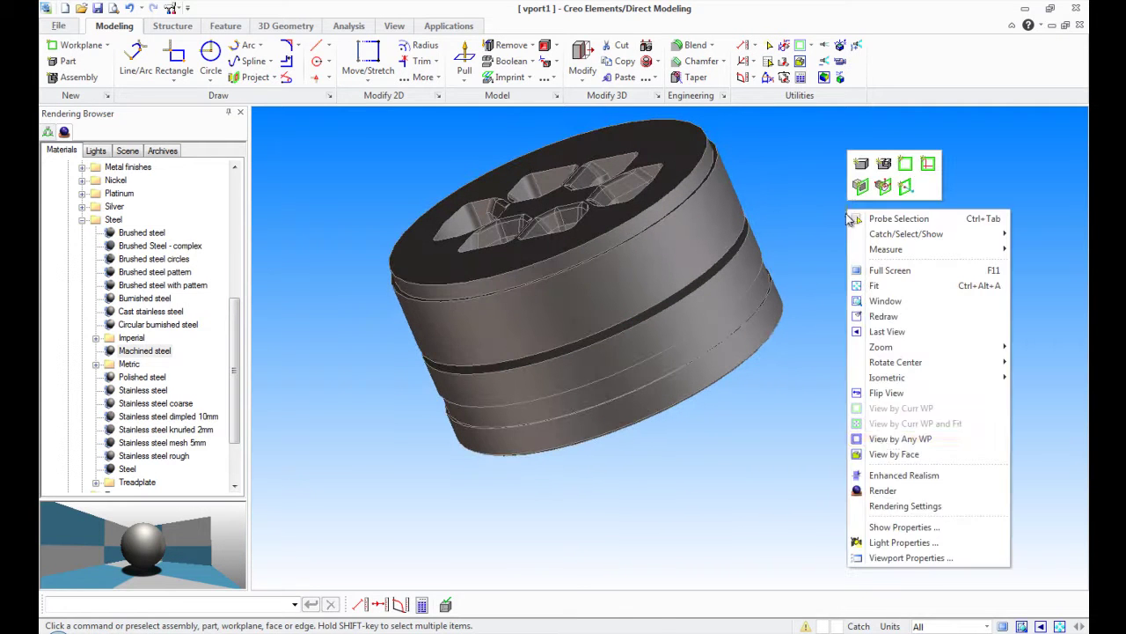
{"action": "left_click", "coordinate": [884, 490]}
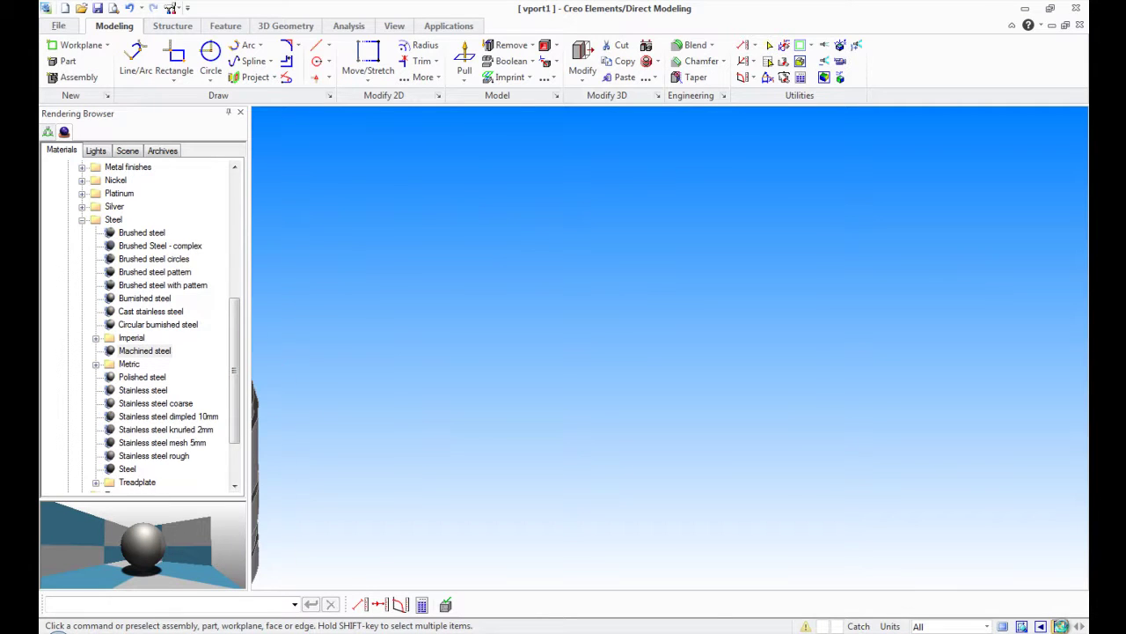
{"action": "left_click", "coordinate": [1061, 626]}
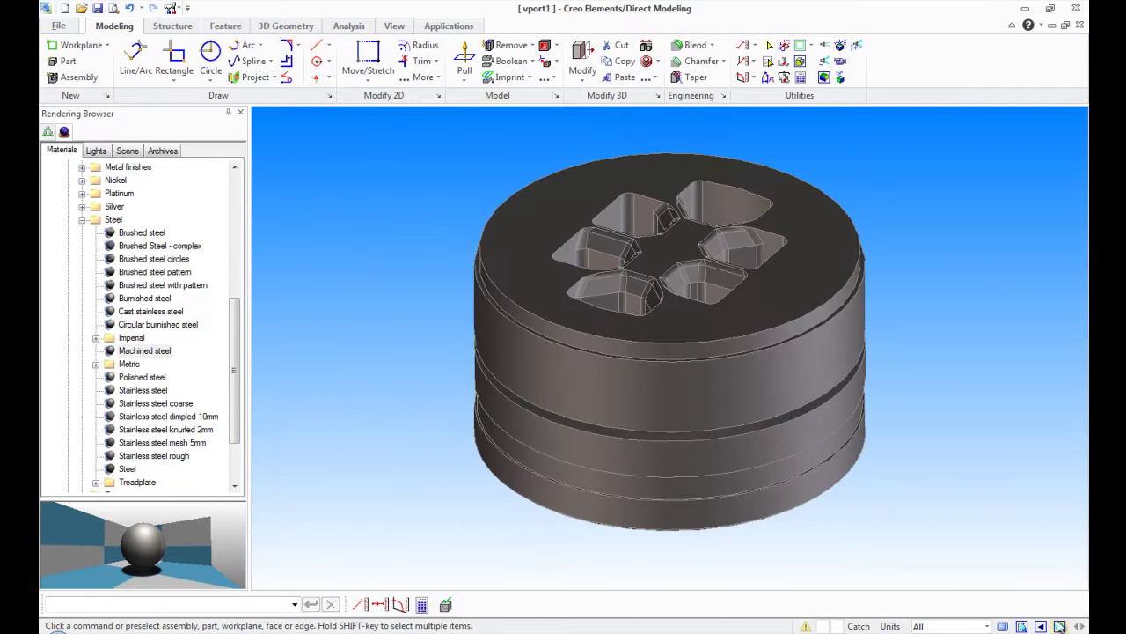
{"action": "left_click", "coordinate": [82, 220]}
{"action": "left_click", "coordinate": [69, 207]}
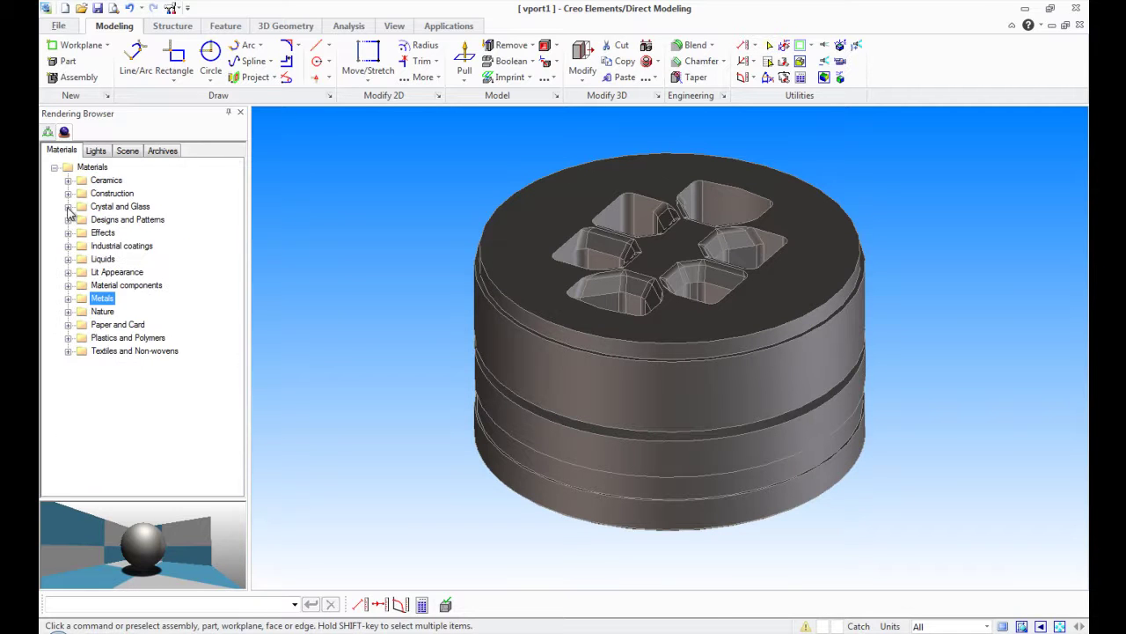
In the Lights library, expand the Light Studios groups down to Interior, Projector and High-Contrast presets.
{"action": "left_click", "coordinate": [96, 151]}
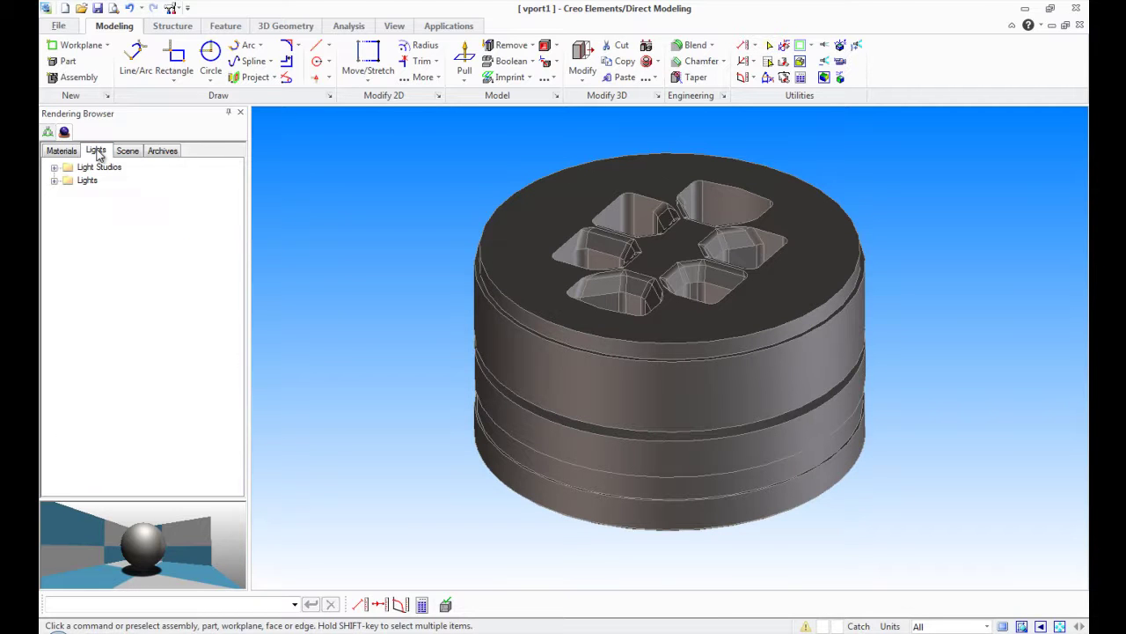
{"action": "left_click", "coordinate": [57, 171]}
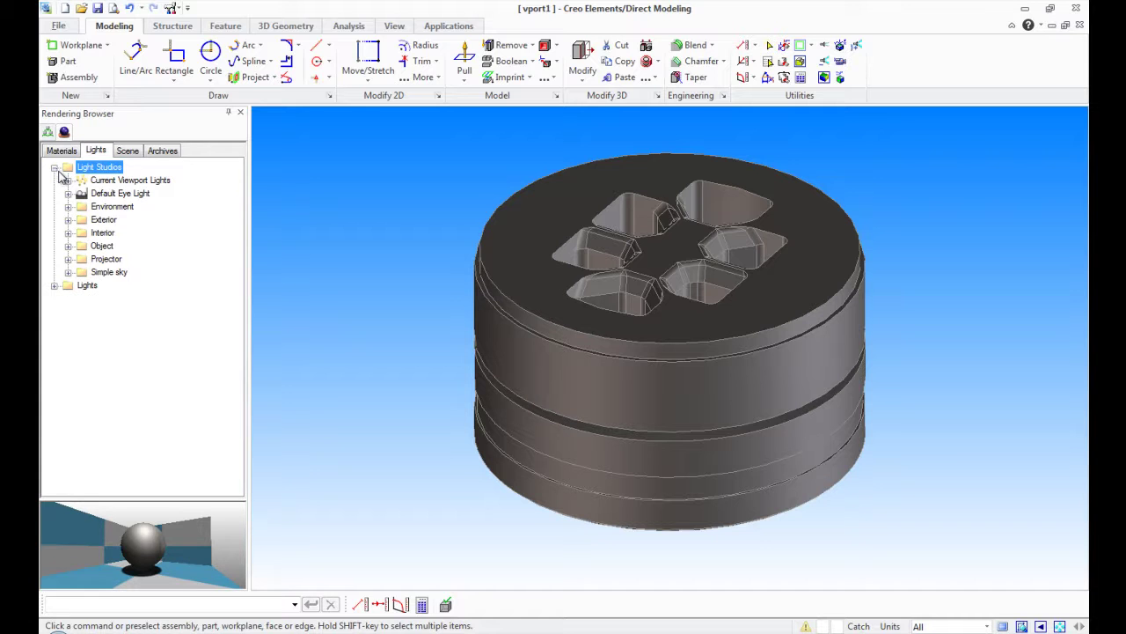
{"action": "left_click", "coordinate": [68, 246]}
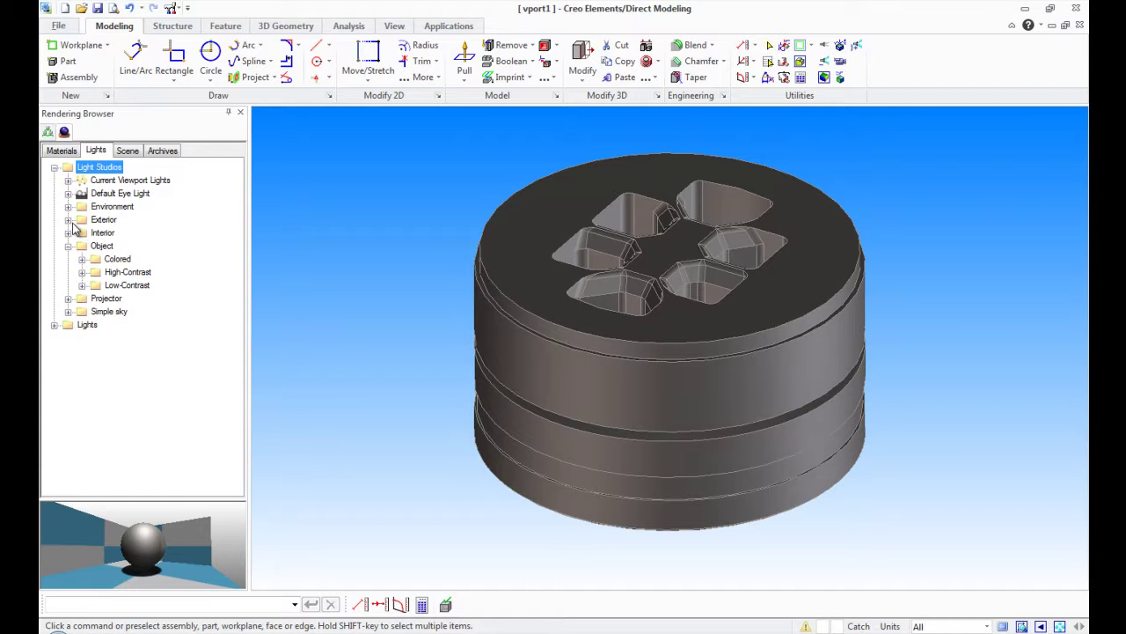
{"action": "left_click", "coordinate": [69, 220]}
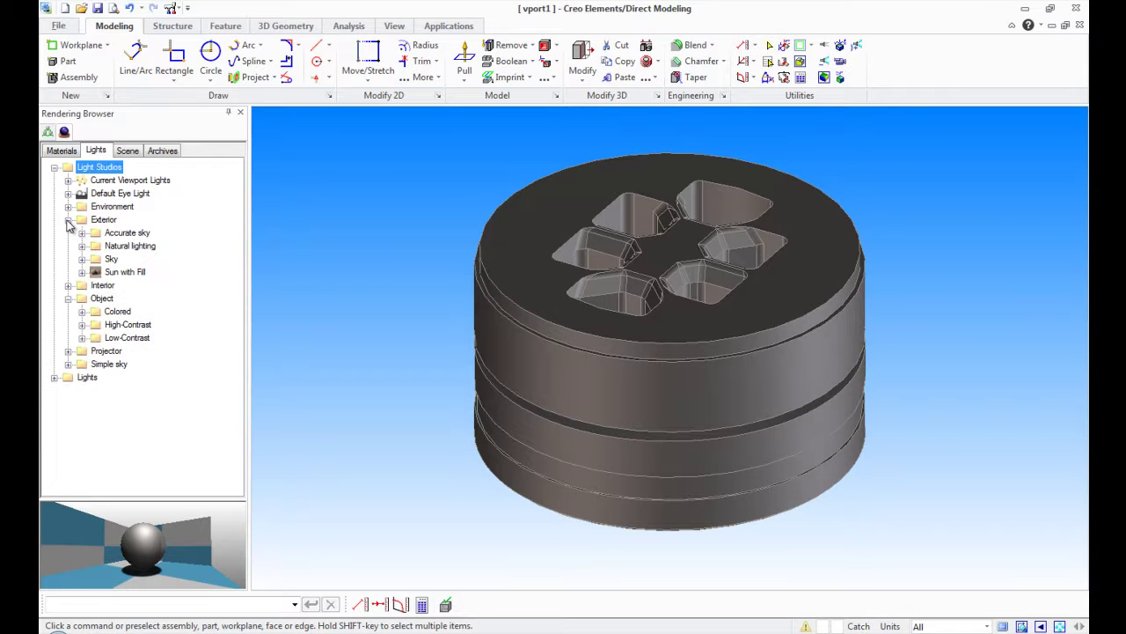
{"action": "left_click", "coordinate": [68, 207]}
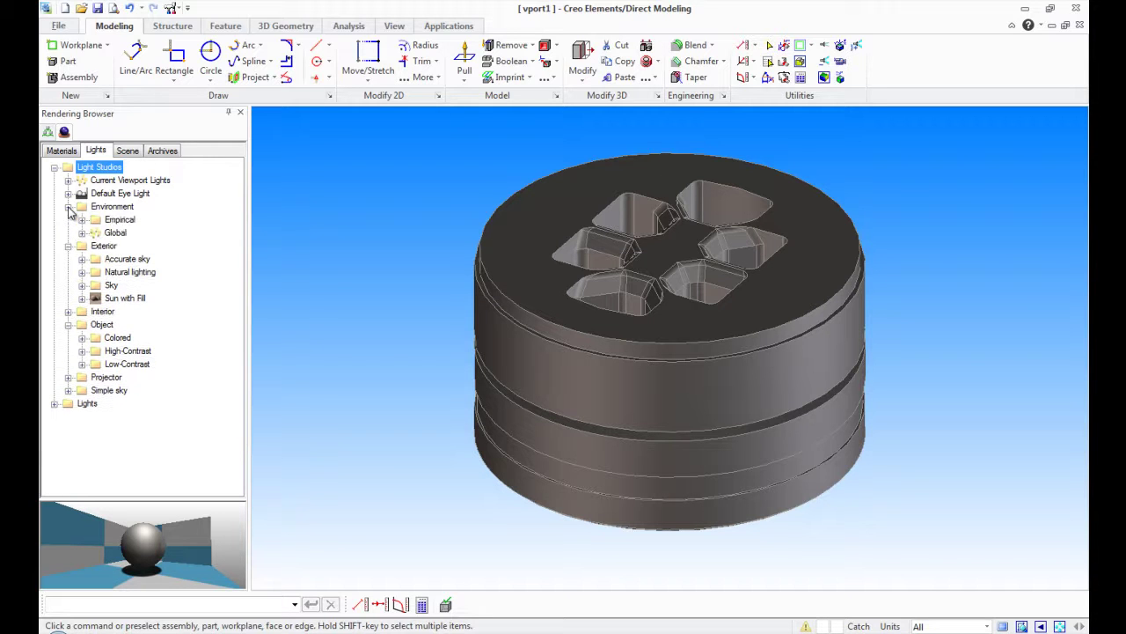
{"action": "left_click", "coordinate": [69, 311]}
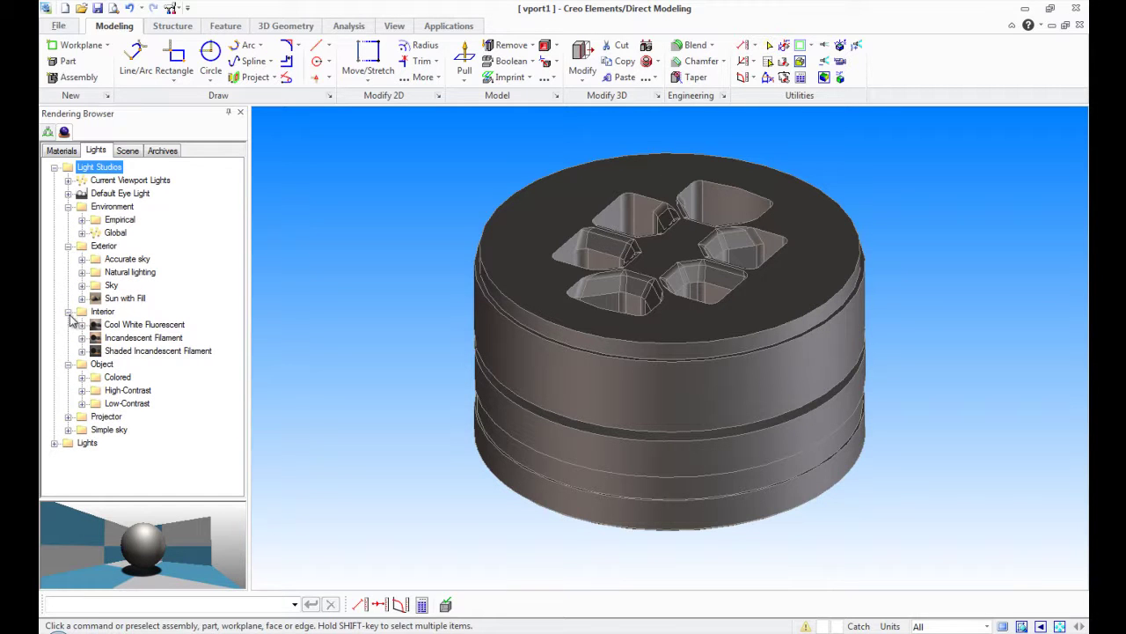
{"action": "left_click", "coordinate": [68, 417]}
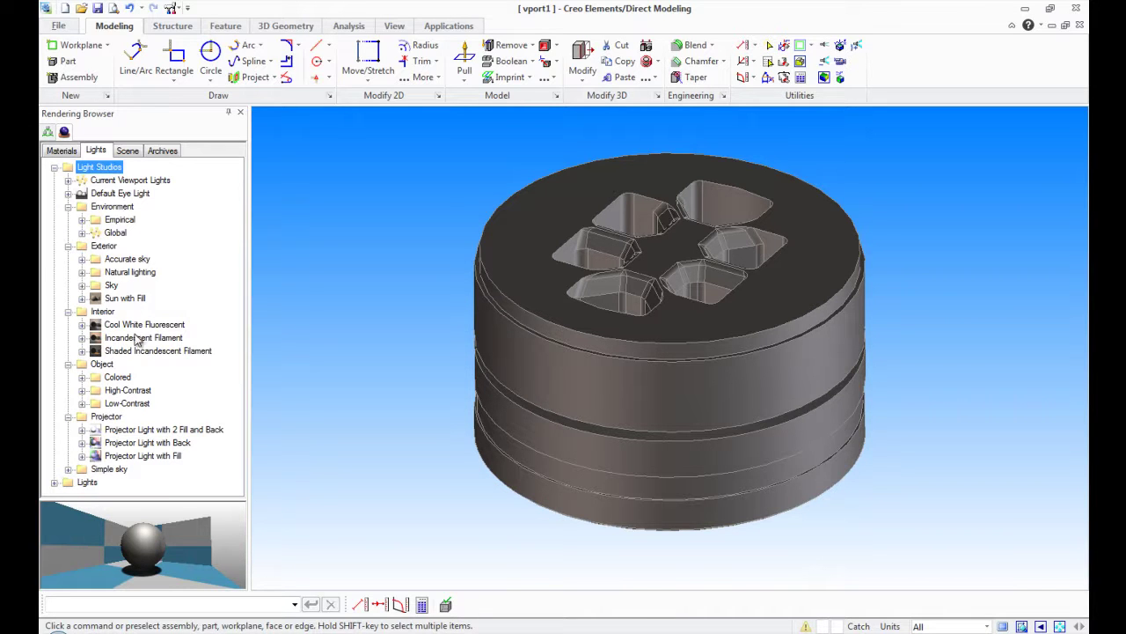
{"action": "left_click", "coordinate": [82, 390]}
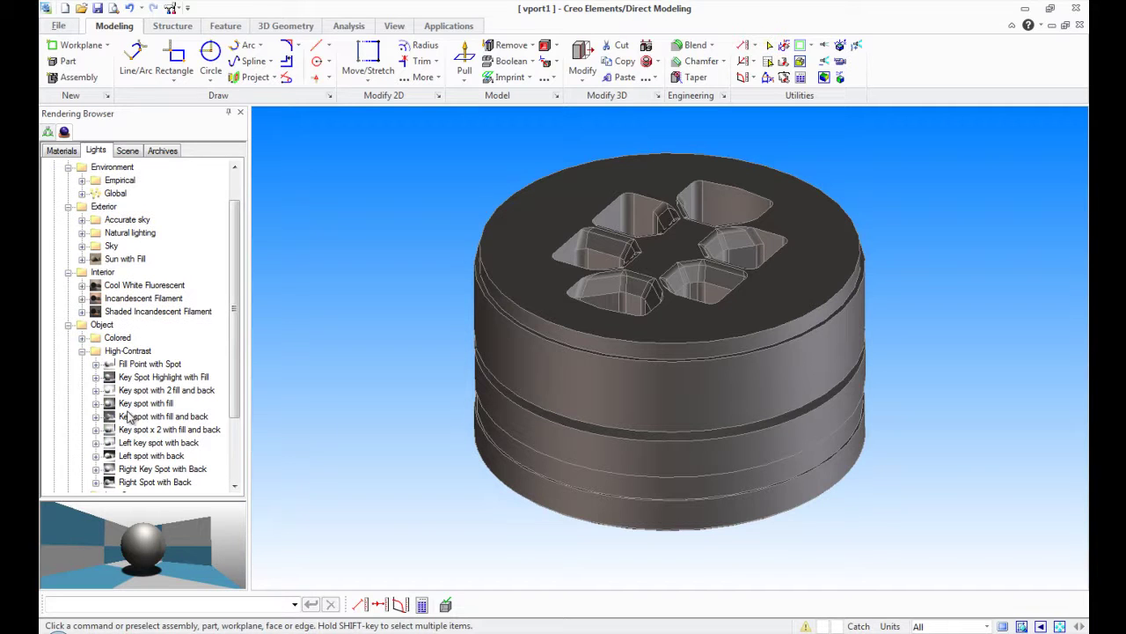
{"action": "scroll", "coordinate": [236, 315], "scroll_direction": "down", "scroll_amount": 2}
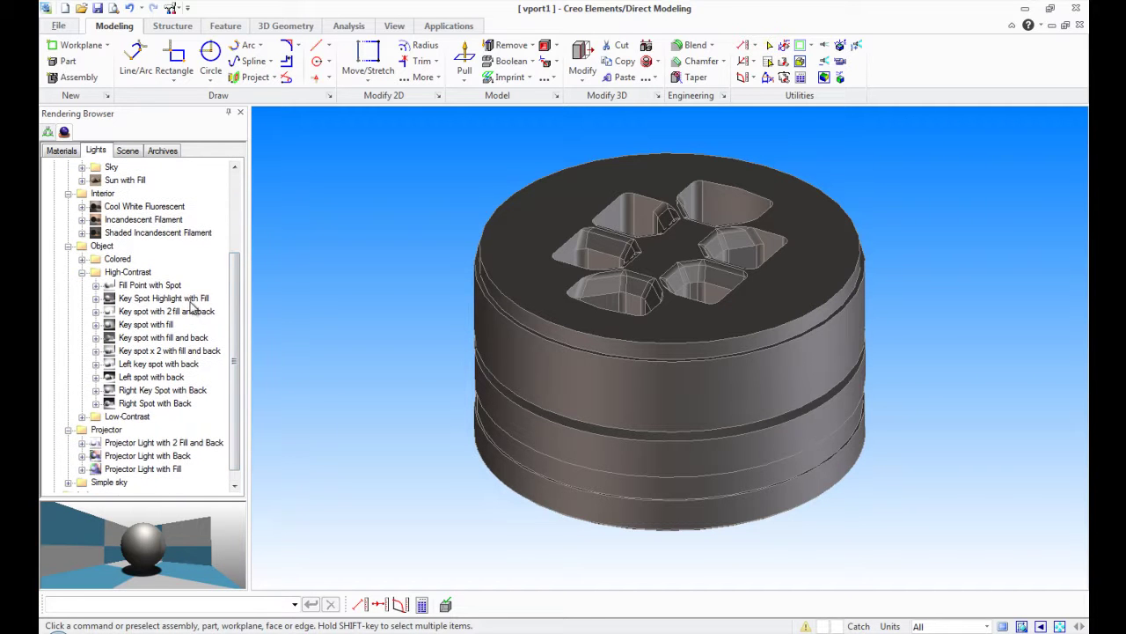
Apply Key Spot Highlight with Fill, Left spot with back, then Right Spot with Back to the scene.
{"action": "right_click", "coordinate": [191, 302]}
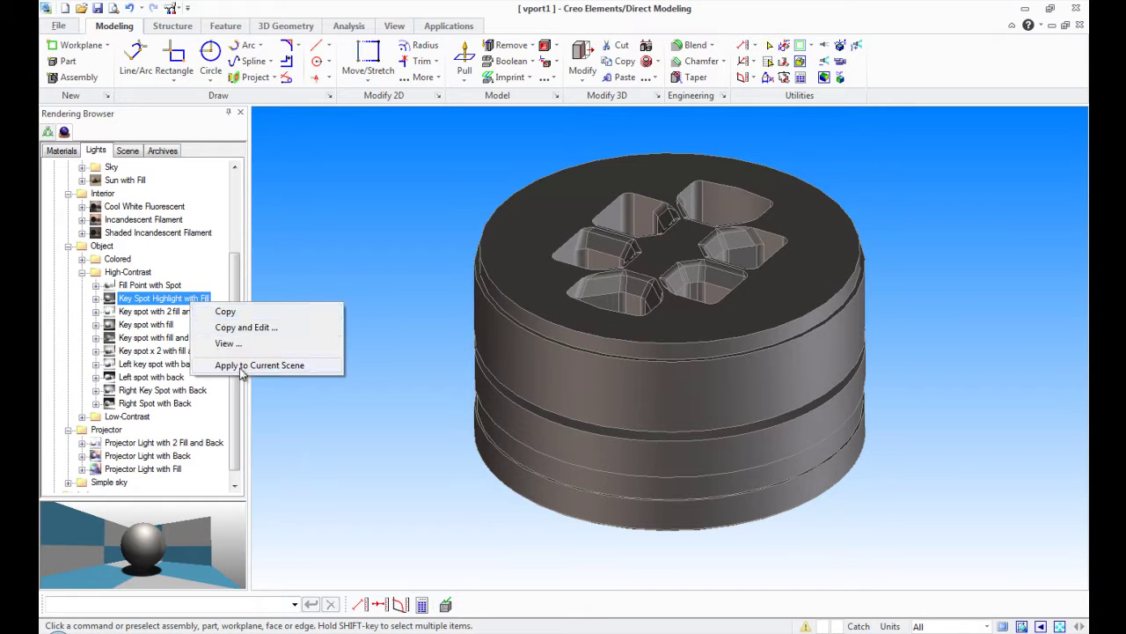
{"action": "left_click", "coordinate": [243, 365]}
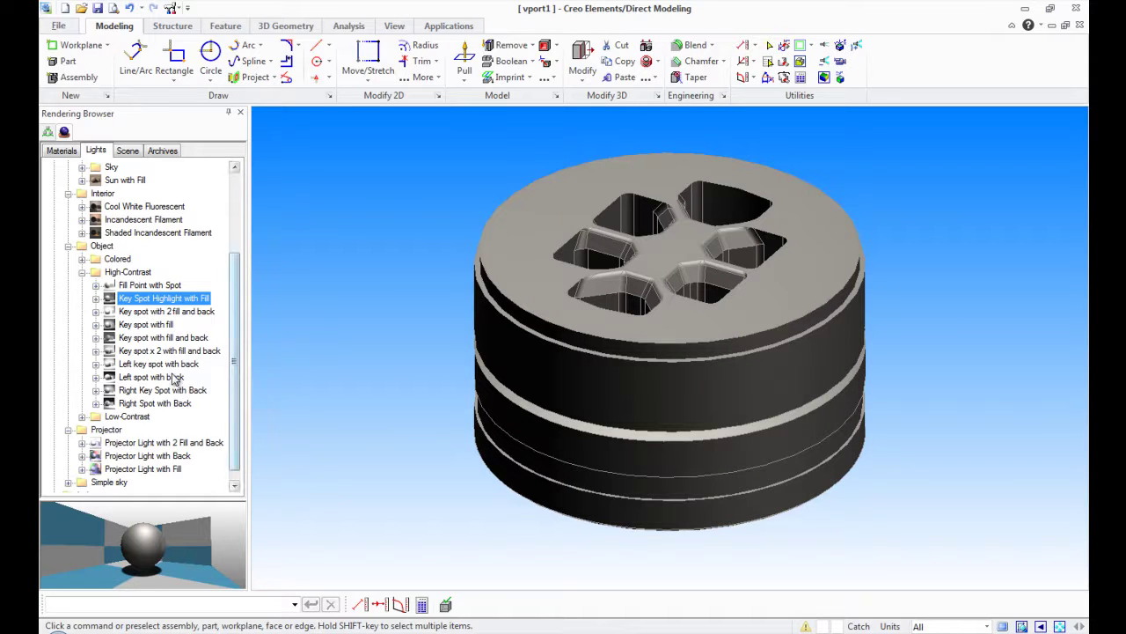
{"action": "right_click", "coordinate": [158, 376]}
{"action": "left_click", "coordinate": [202, 440]}
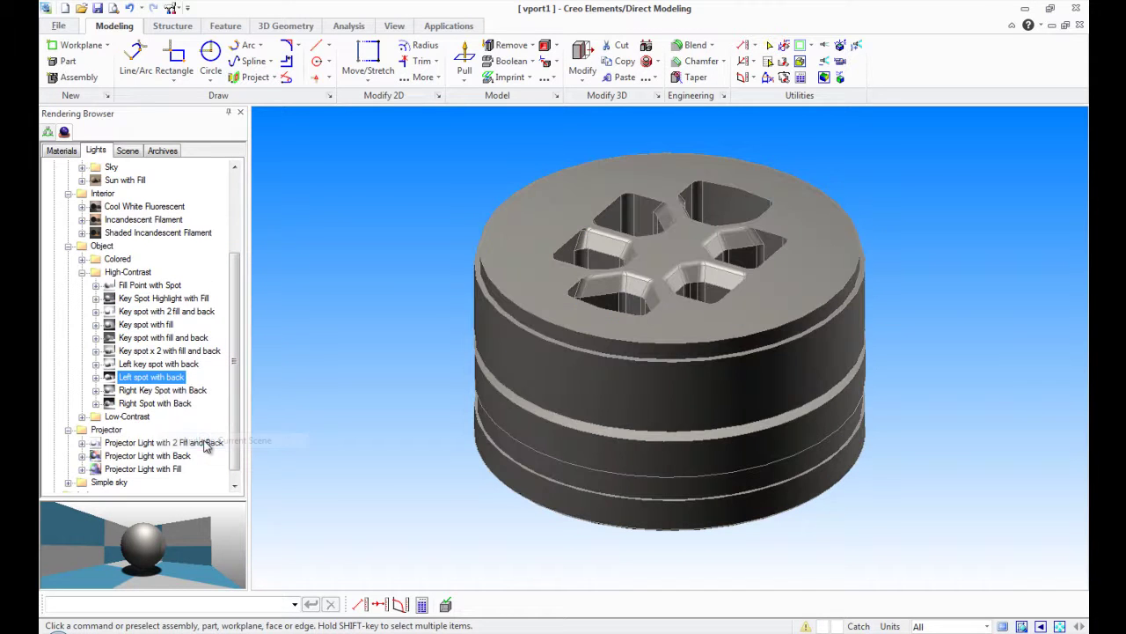
{"action": "right_click", "coordinate": [181, 405]}
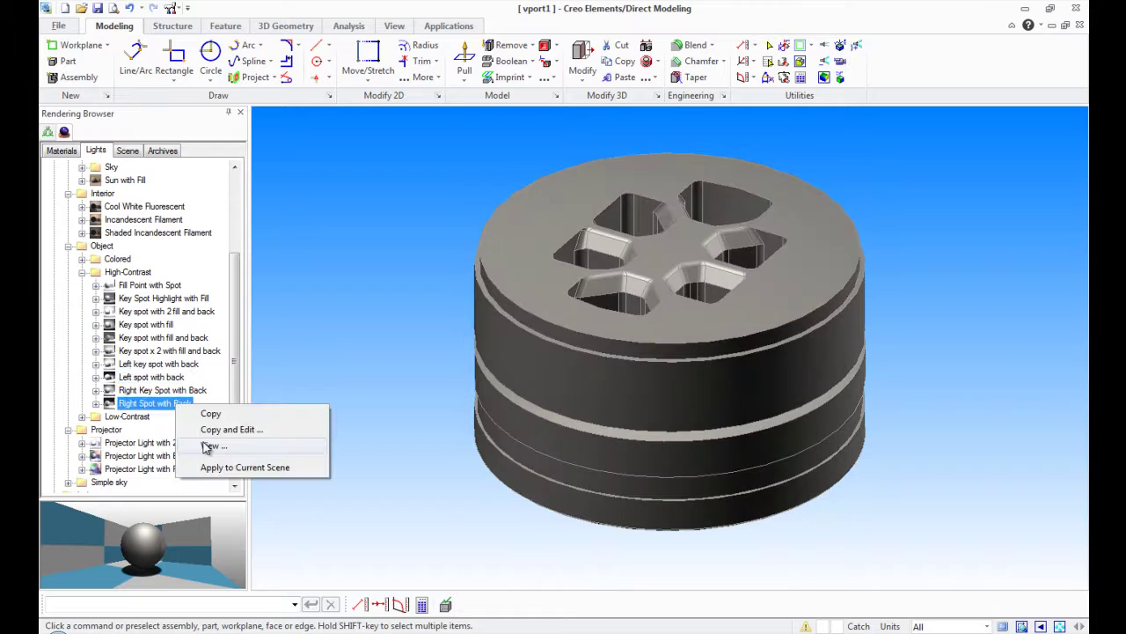
{"action": "left_click", "coordinate": [216, 465]}
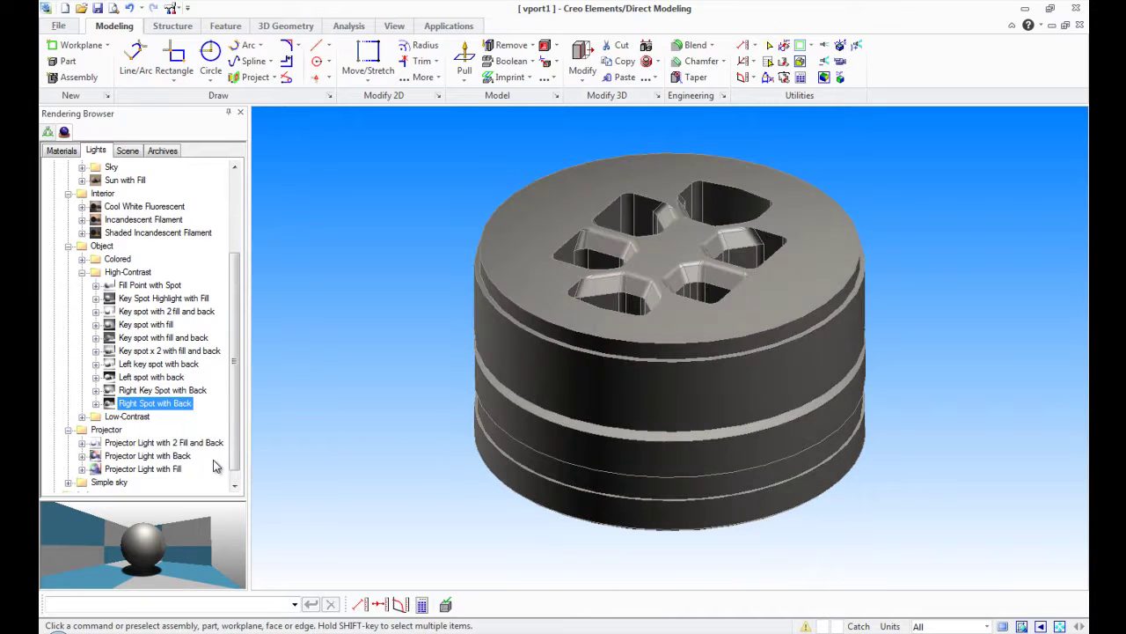
Restore the Default Eye Light studio on the current scene.
{"action": "scroll", "coordinate": [242, 334], "scroll_direction": "up", "scroll_amount": 3}
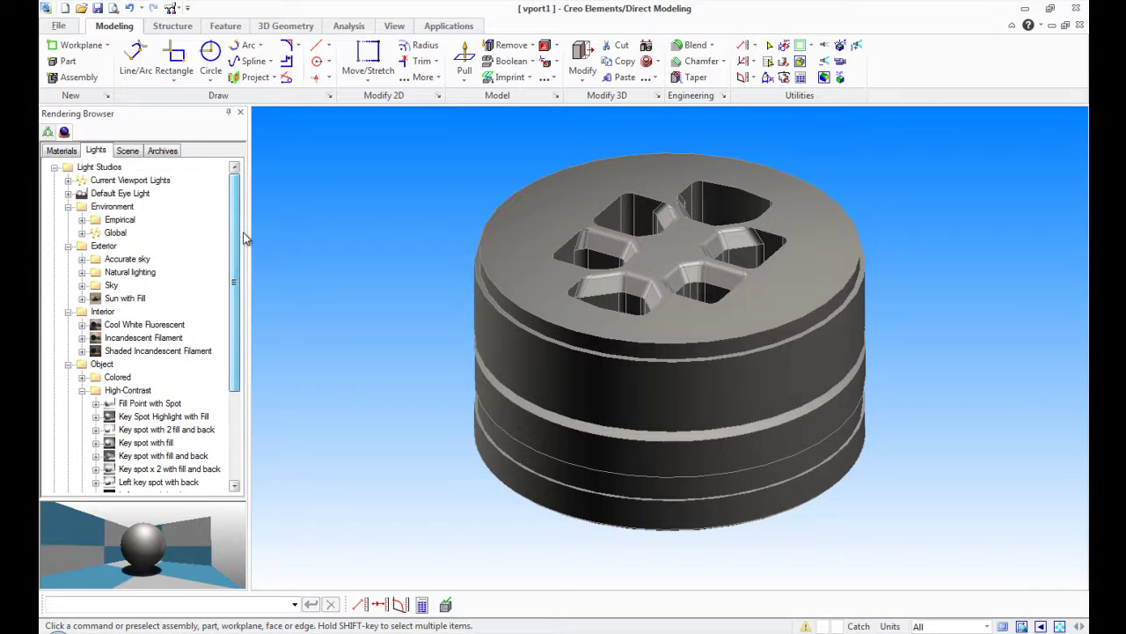
{"action": "left_click", "coordinate": [127, 194]}
{"action": "right_click", "coordinate": [129, 198]}
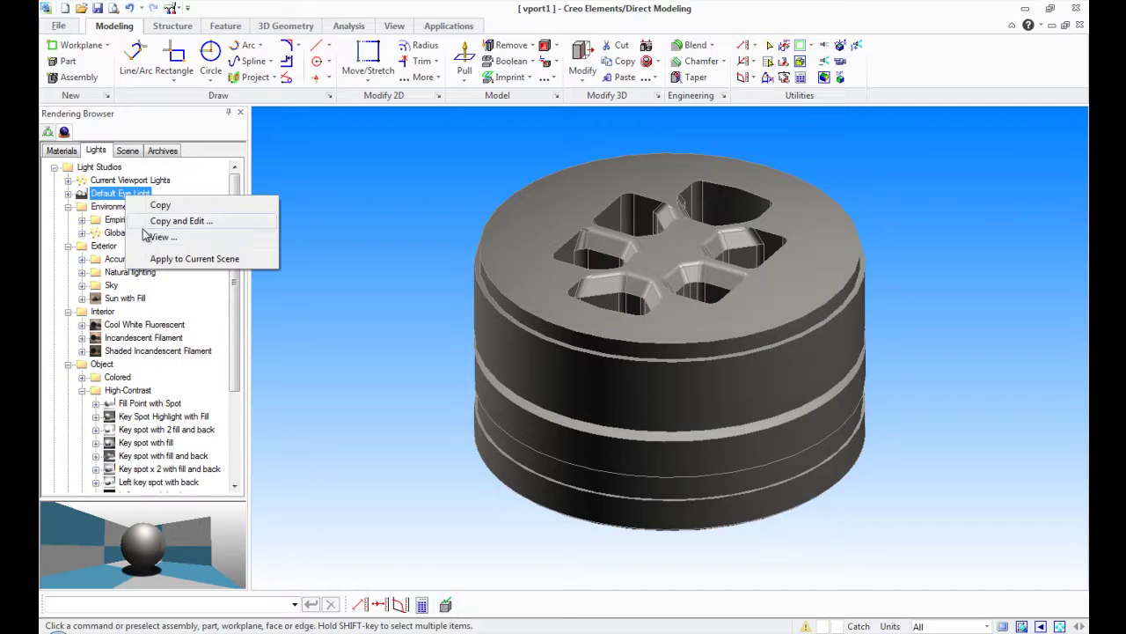
{"action": "left_click", "coordinate": [159, 266]}
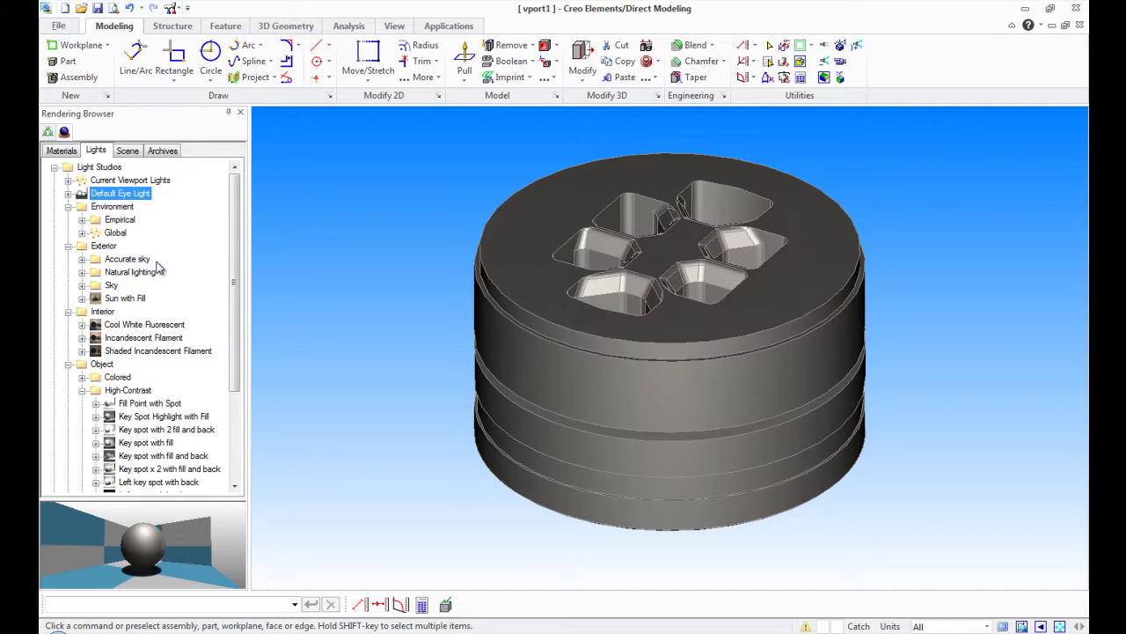
Orbit the model and collapse the Object, Interior, Exterior, Environment and Projector light groups.
{"action": "left_click", "coordinate": [396, 26]}
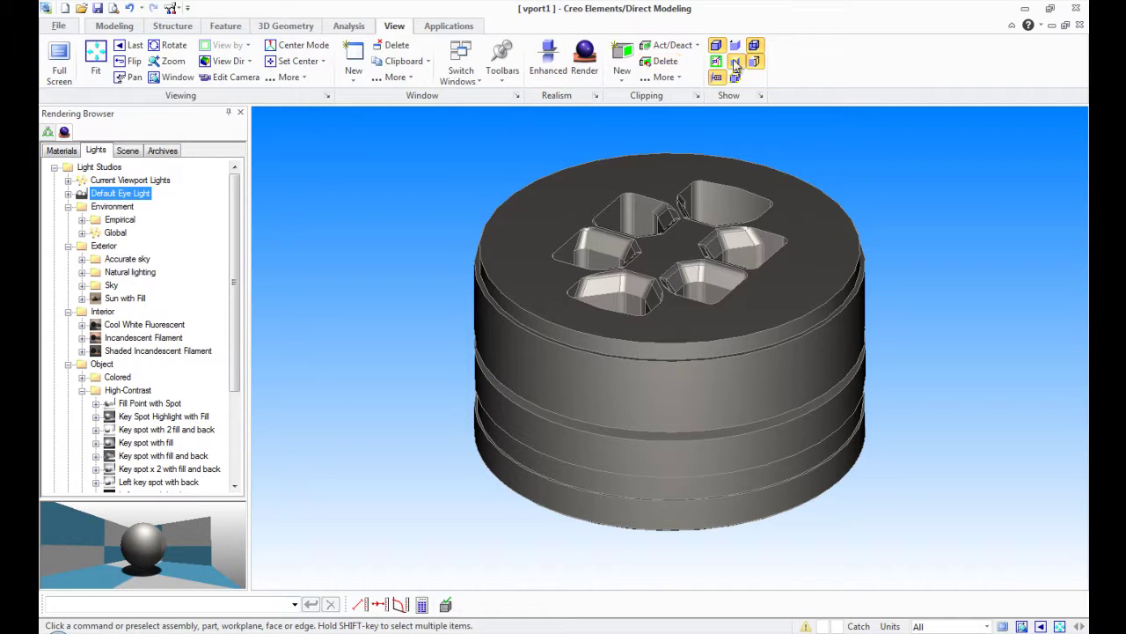
{"action": "middle_click_drag", "start_coordinate": [422, 316], "coordinate": [334, 334]}
{"action": "left_click", "coordinate": [67, 364]}
{"action": "left_click", "coordinate": [68, 311]}
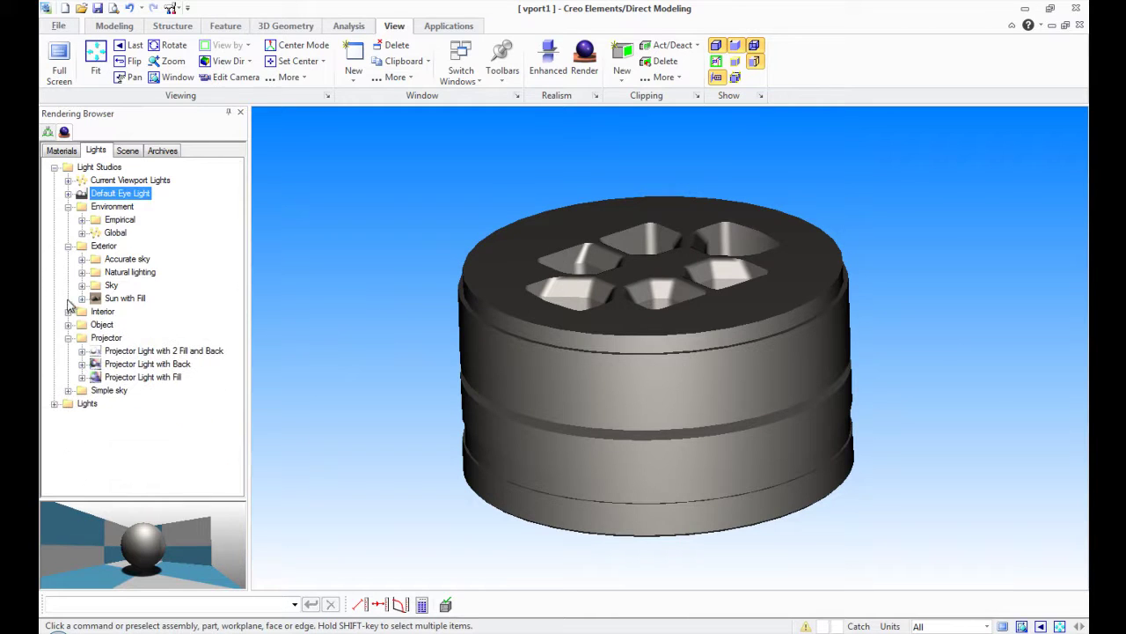
{"action": "left_click", "coordinate": [68, 246]}
{"action": "left_click", "coordinate": [68, 206]}
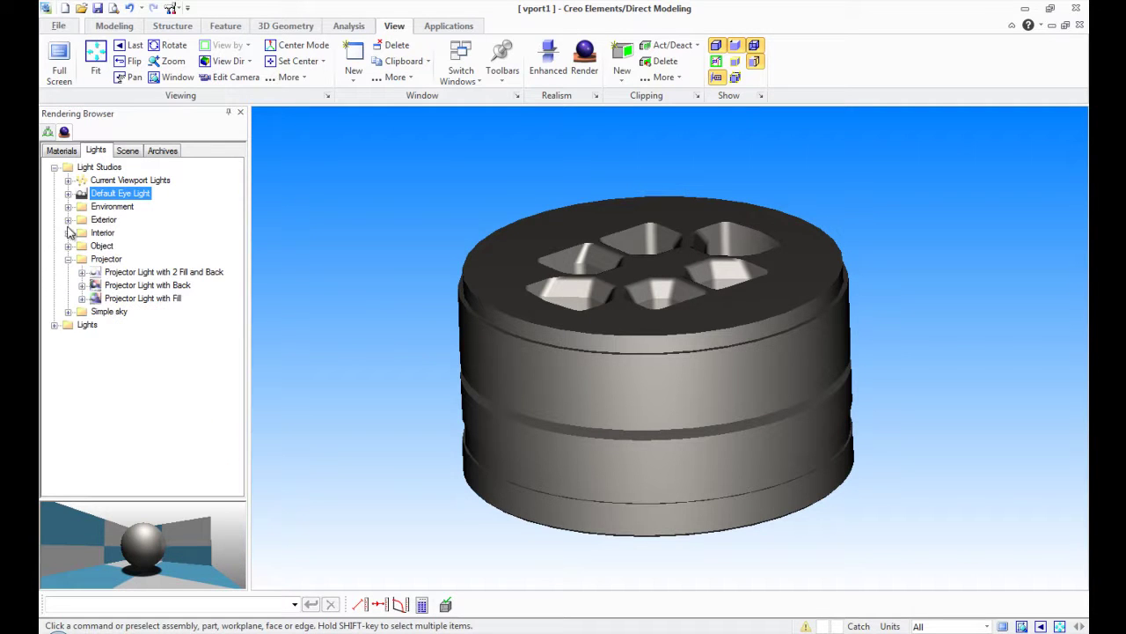
{"action": "left_click", "coordinate": [68, 258]}
Briefly browse the individual Lights presets, then collapse Lights and Light Studios.
{"action": "left_click", "coordinate": [54, 285]}
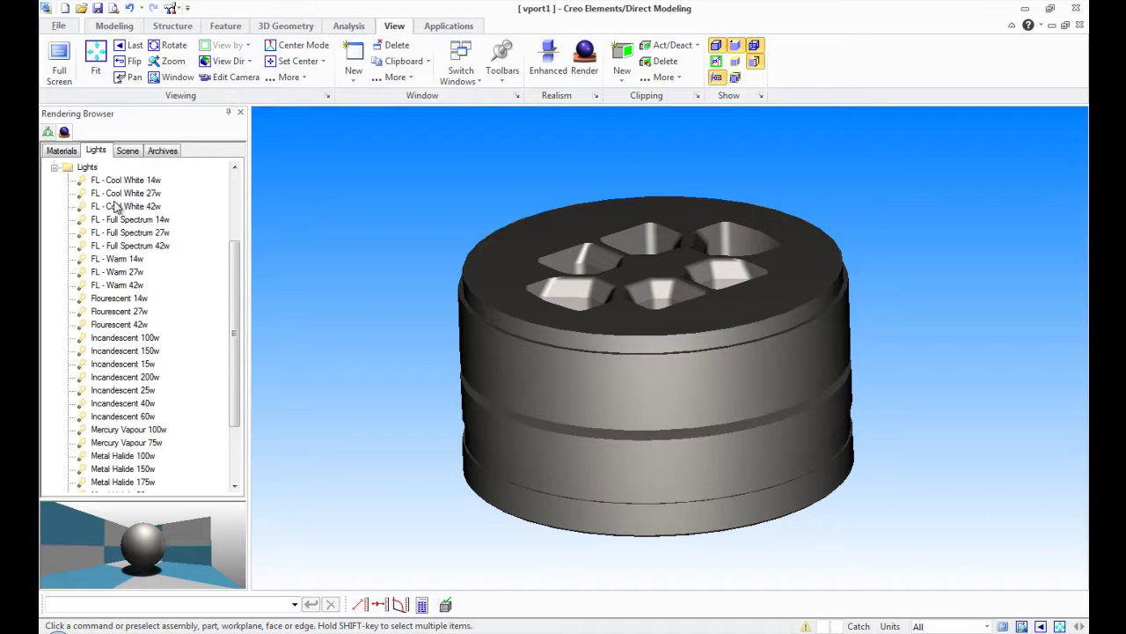
{"action": "left_click_drag", "start_coordinate": [242, 301], "coordinate": [249, 231]}
{"action": "left_click", "coordinate": [55, 285]}
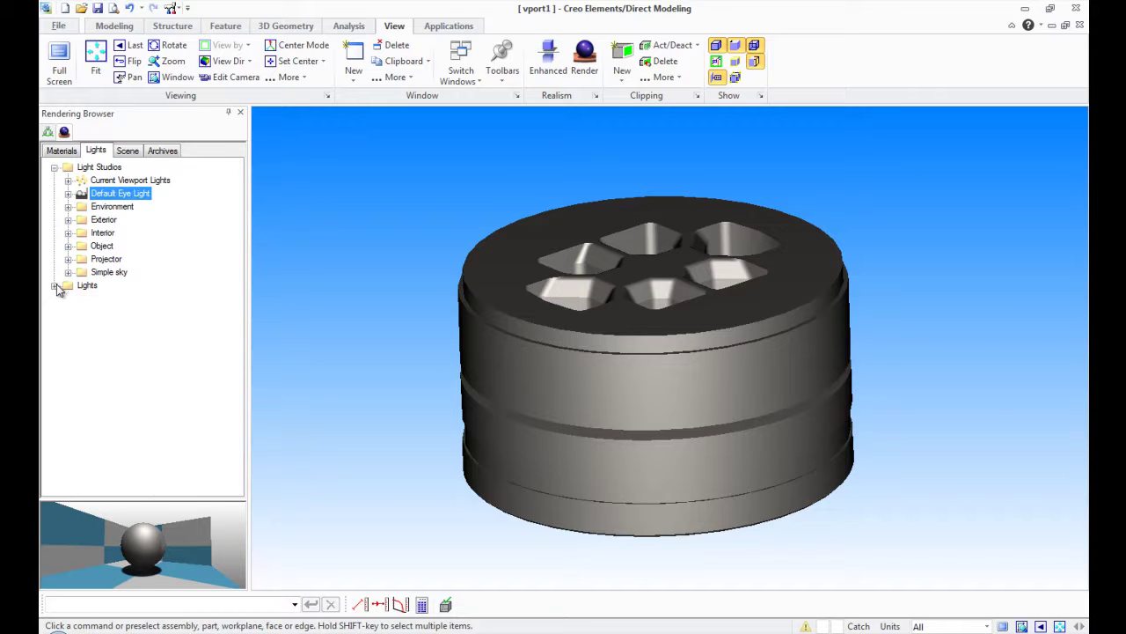
{"action": "left_click", "coordinate": [55, 168]}
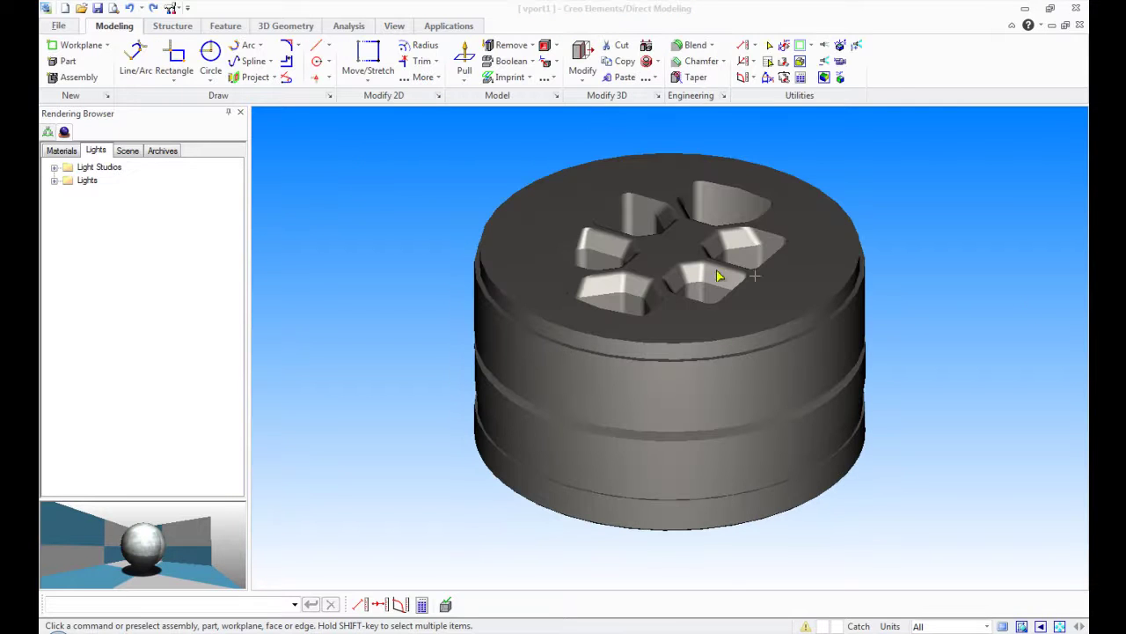
Switch to the Materials library and expand the Metals category.
{"action": "left_click", "coordinate": [70, 153]}
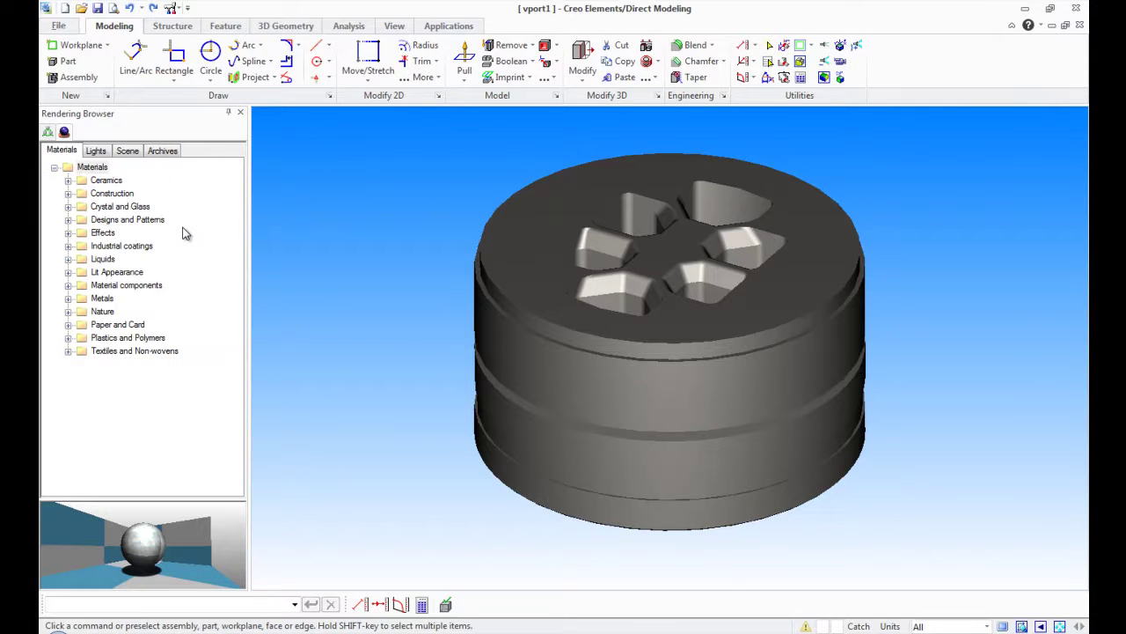
{"action": "left_click", "coordinate": [68, 299]}
{"action": "left_click_drag", "start_coordinate": [234, 283], "coordinate": [248, 257]}
{"action": "left_click_drag", "start_coordinate": [232, 324], "coordinate": [238, 253]}
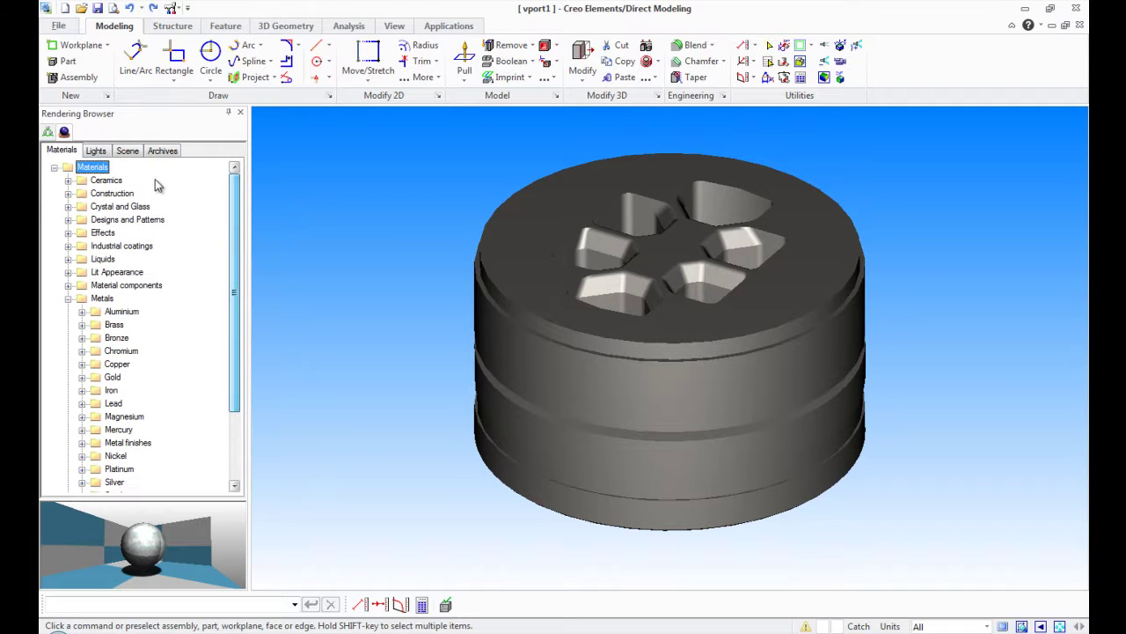
Create a New Directory under the Materials root and start renaming it.
{"action": "right_click", "coordinate": [107, 172]}
{"action": "mouse_move", "coordinate": [118, 179]}
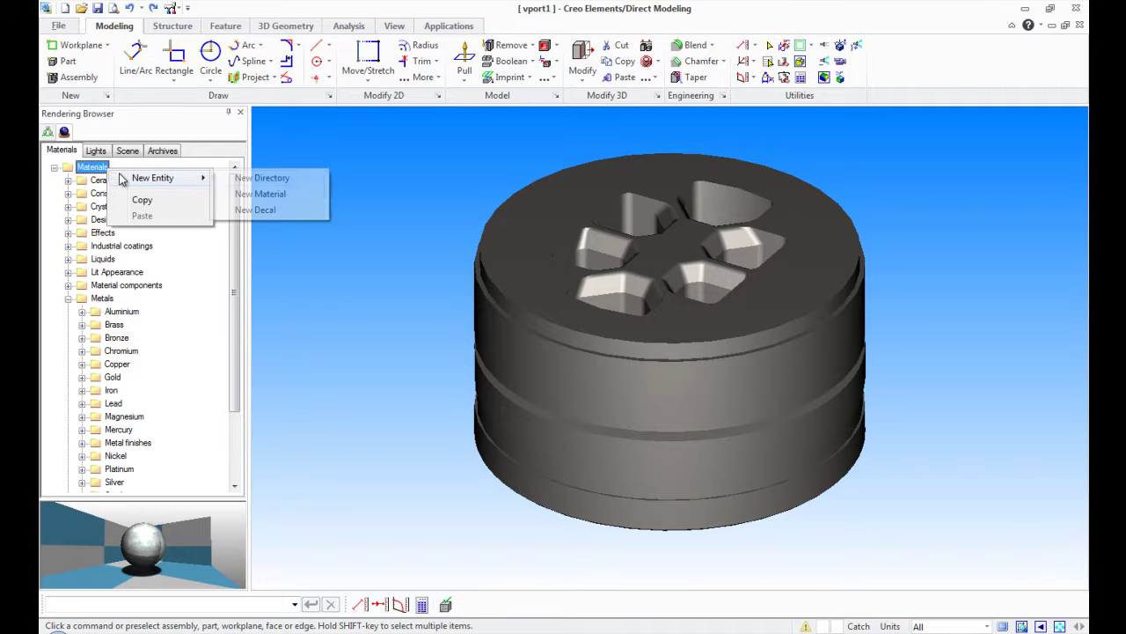
{"action": "left_click", "coordinate": [255, 179]}
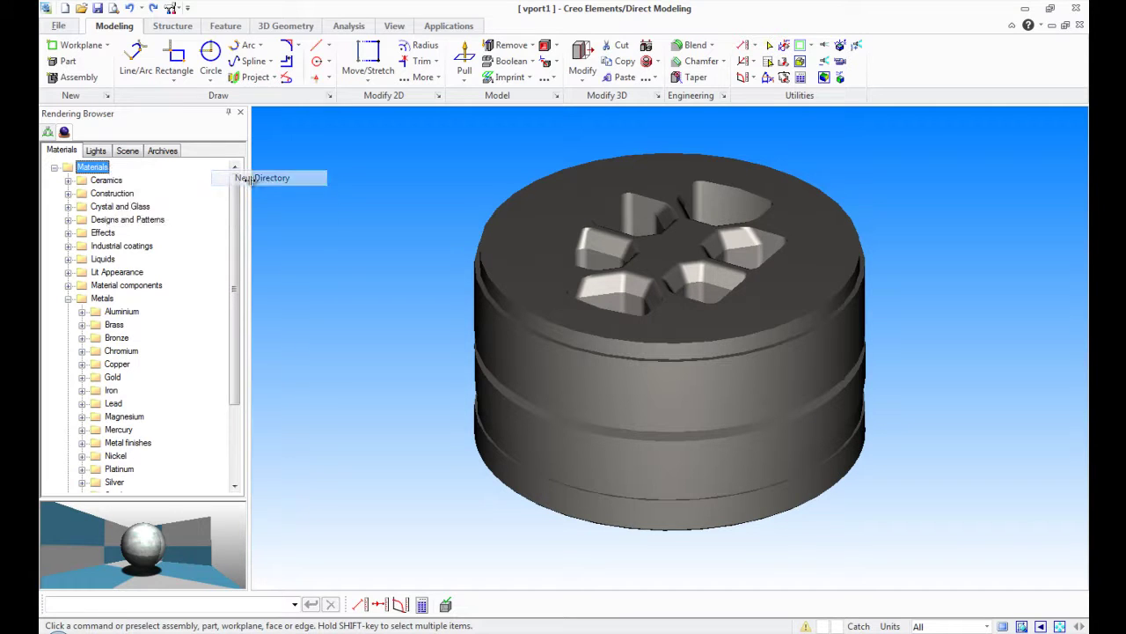
{"action": "left_click_drag", "start_coordinate": [234, 295], "coordinate": [235, 377]}
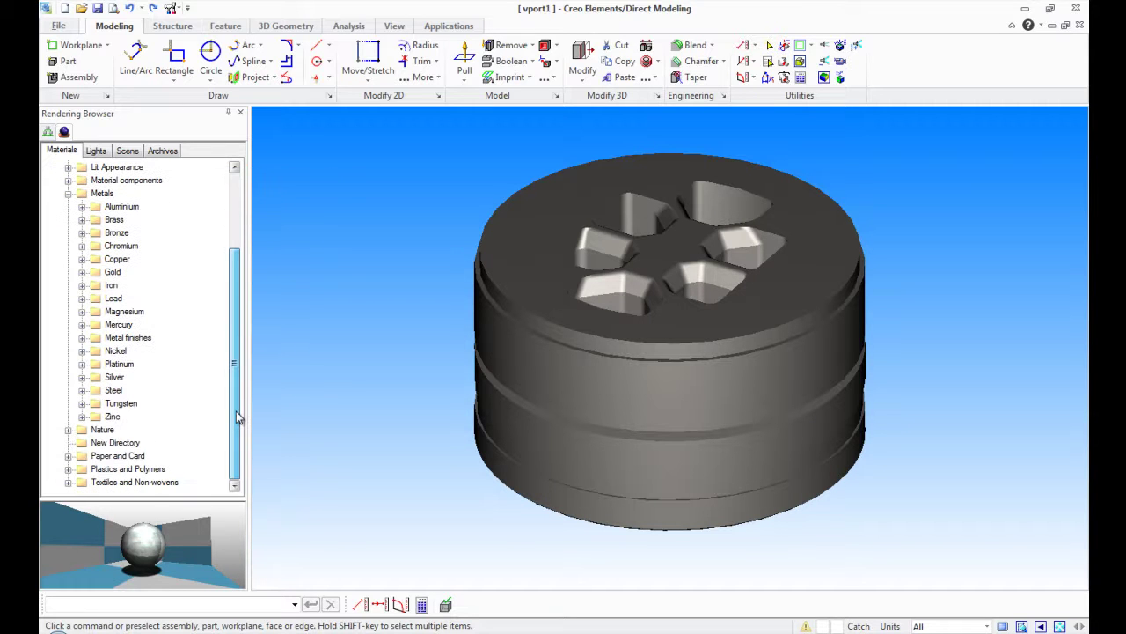
{"action": "left_click", "coordinate": [115, 442]}
{"action": "right_click", "coordinate": [119, 449]}
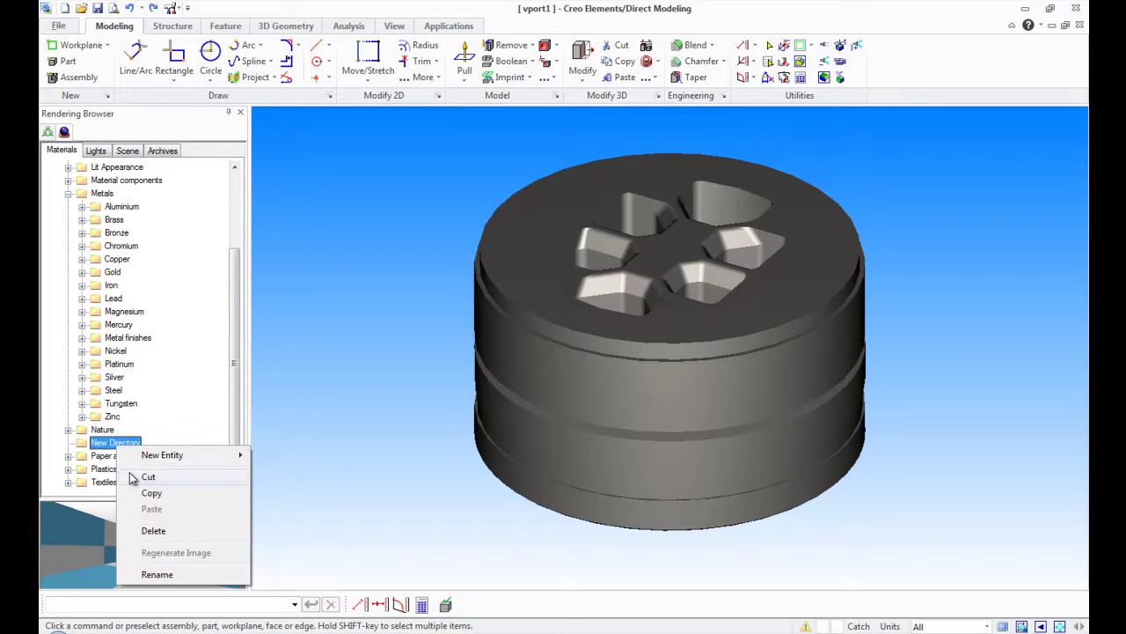
{"action": "left_click", "coordinate": [159, 576]}
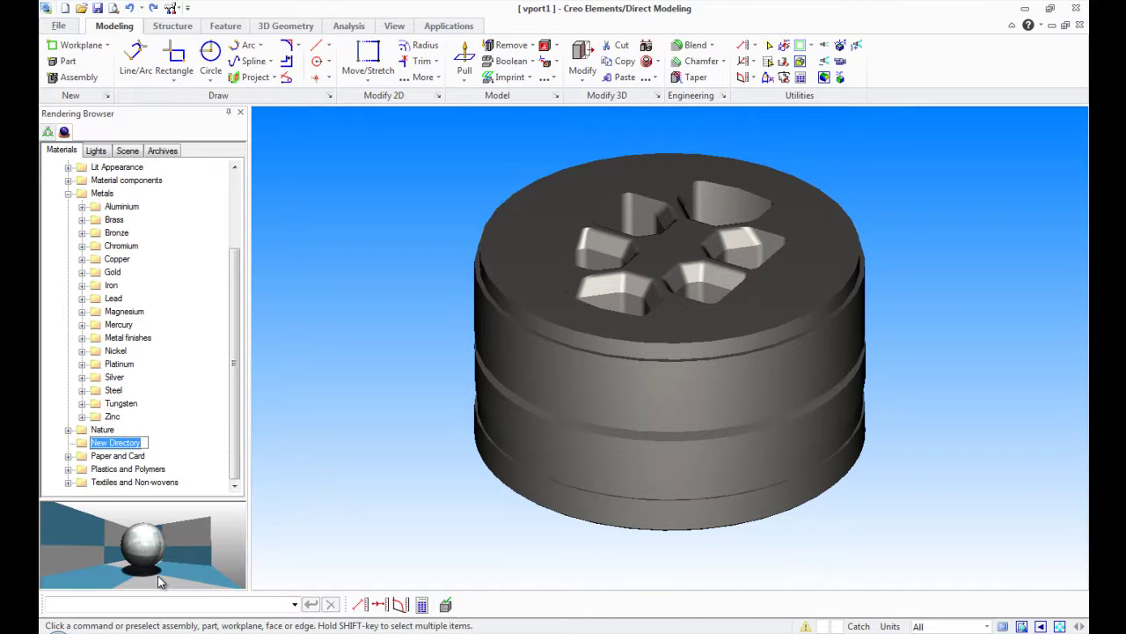
Enter 'My materials' as the new folder's name and confirm it.
{"action": "type", "text": "My materials"}
{"action": "key", "text": "Return"}
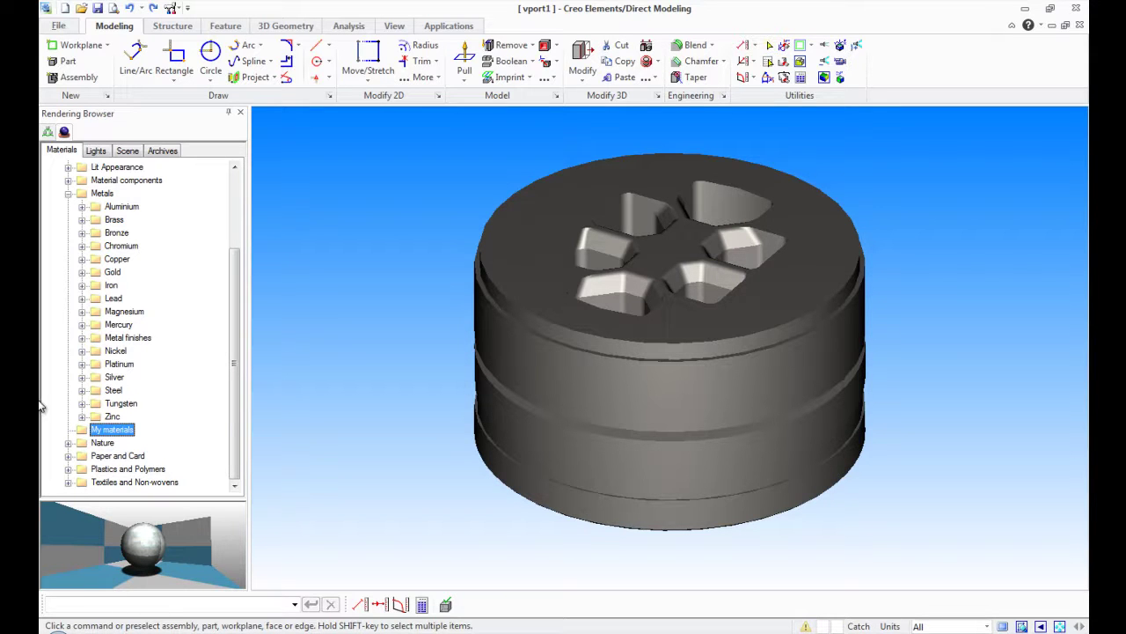